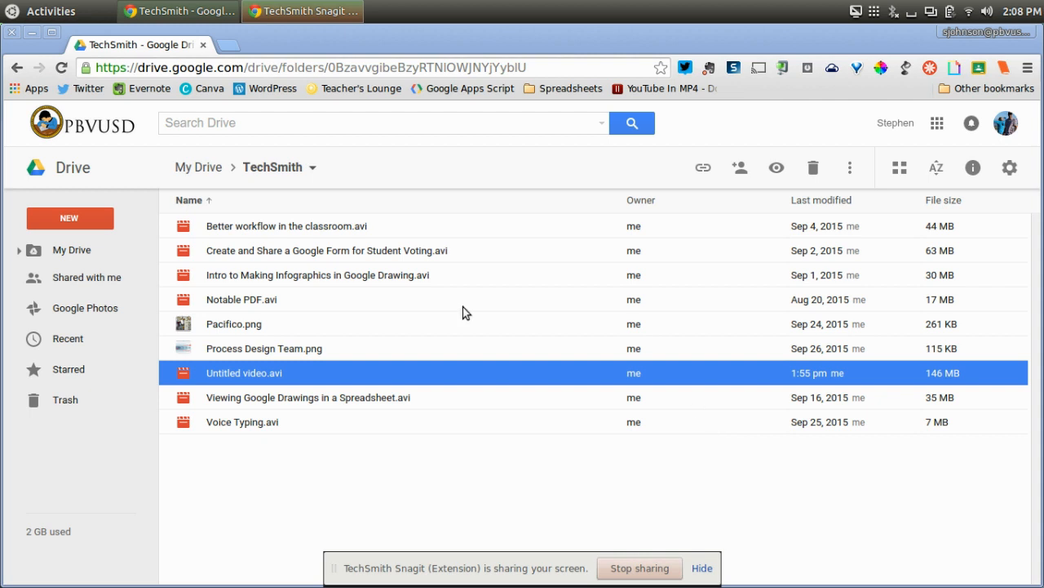
- Create a new Google Slides presentation in My Drive and dismiss the theme choices
left_click(72, 249)
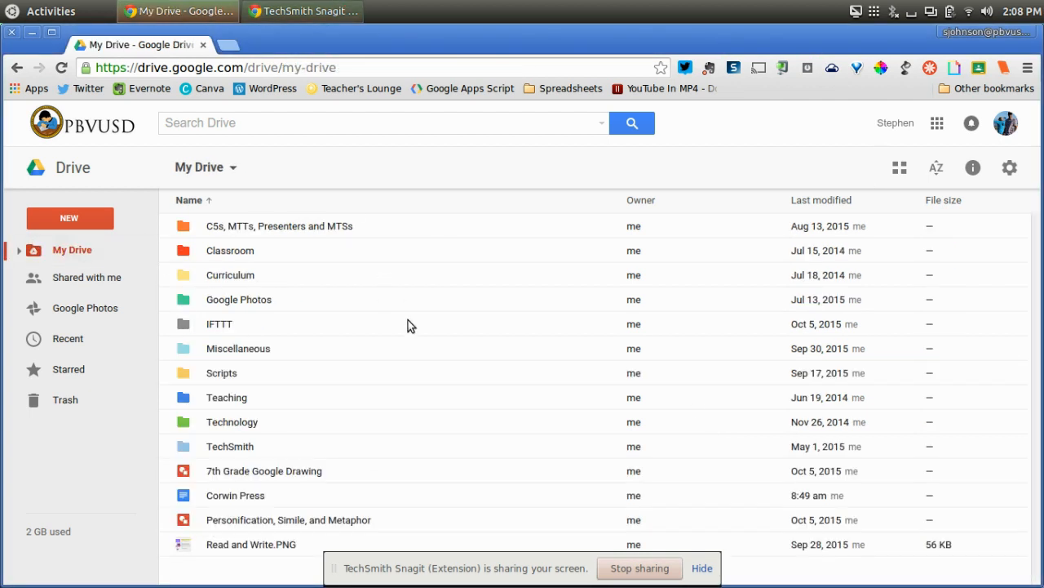
left_click(74, 219)
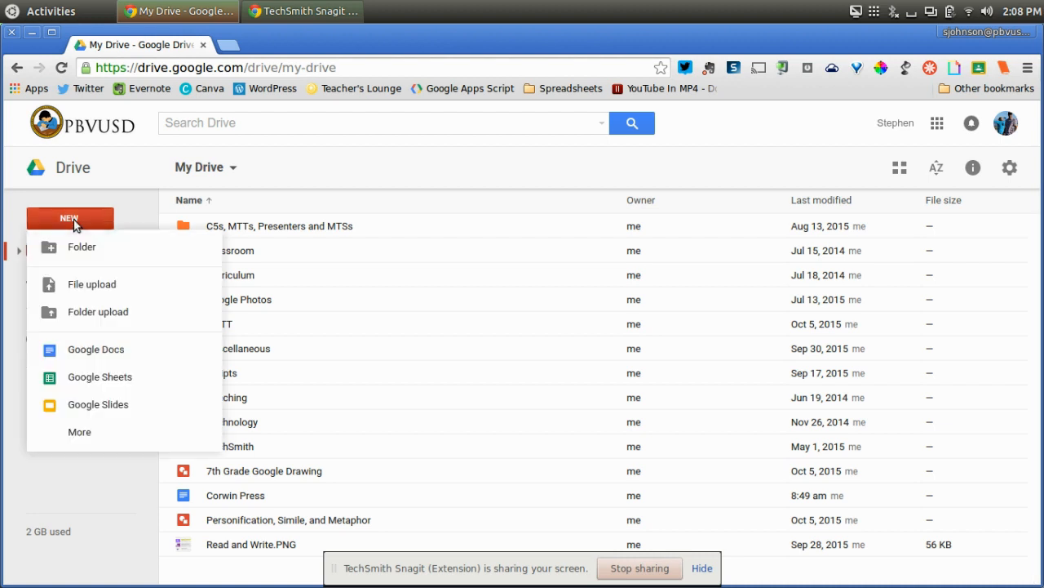
left_click(98, 405)
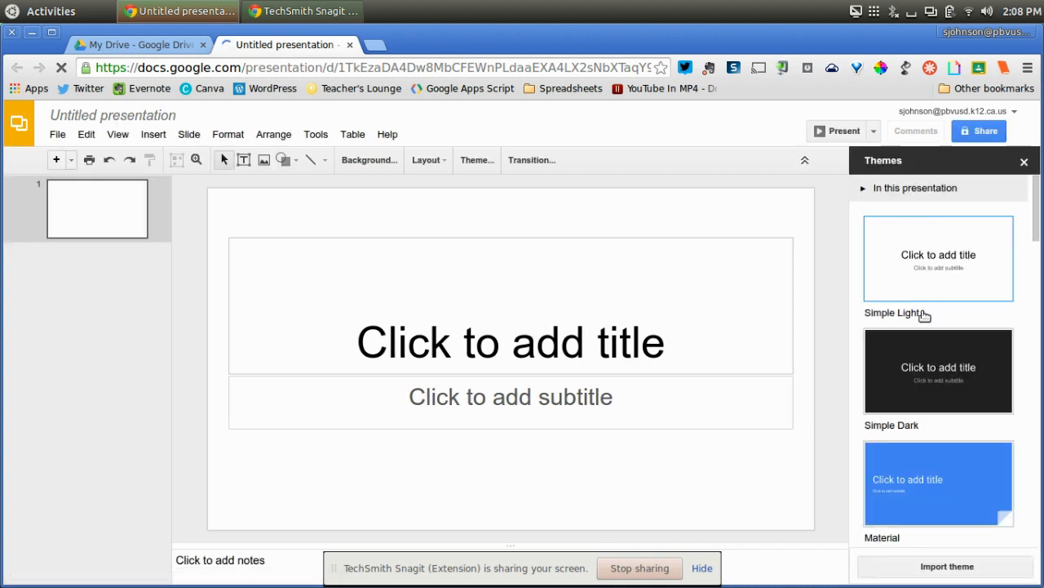
left_click(1023, 164)
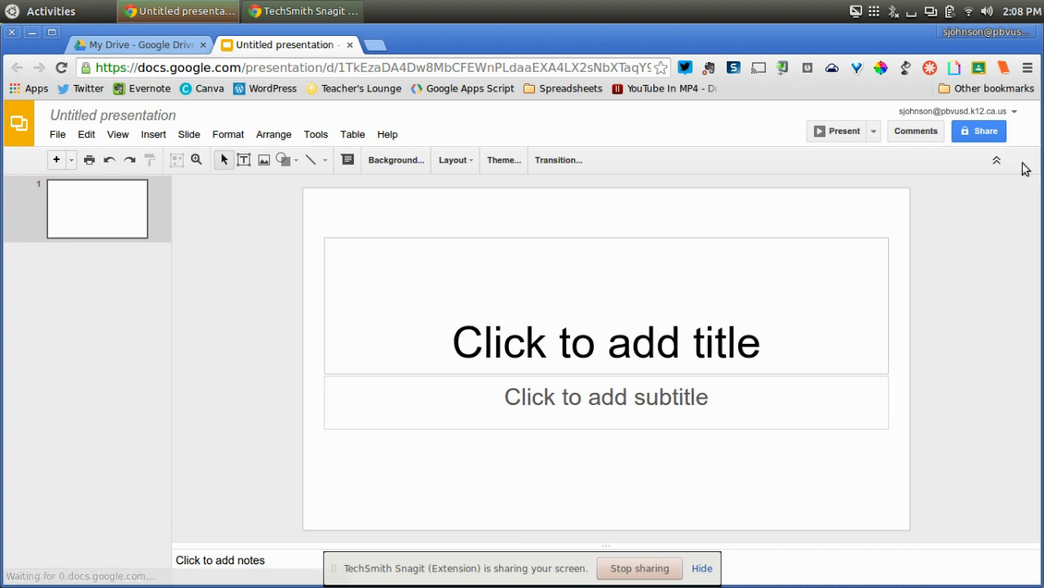
- Rename the presentation as "Practice Google Slides"
left_click(114, 117)
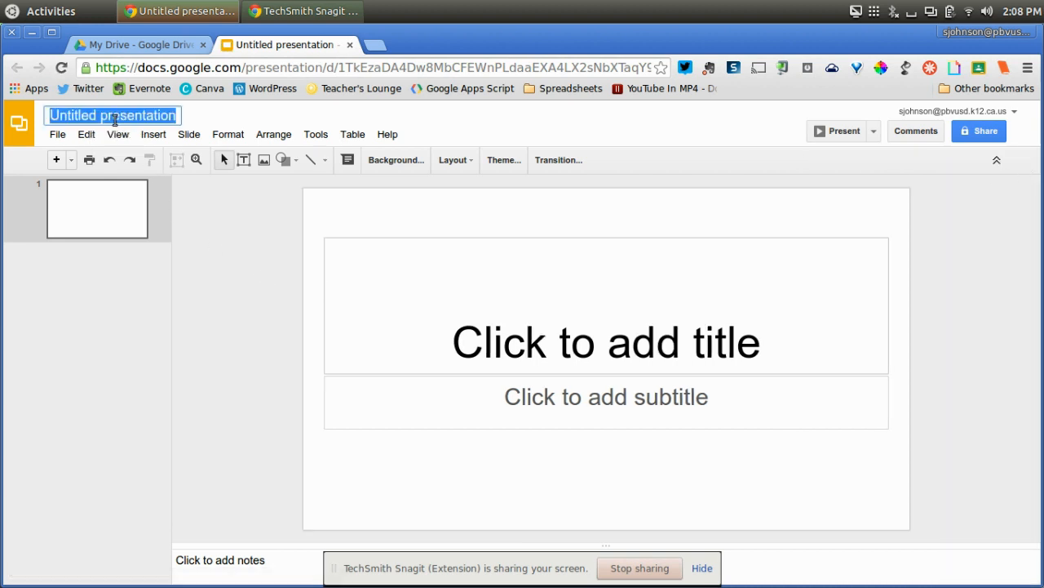
type("Practice")
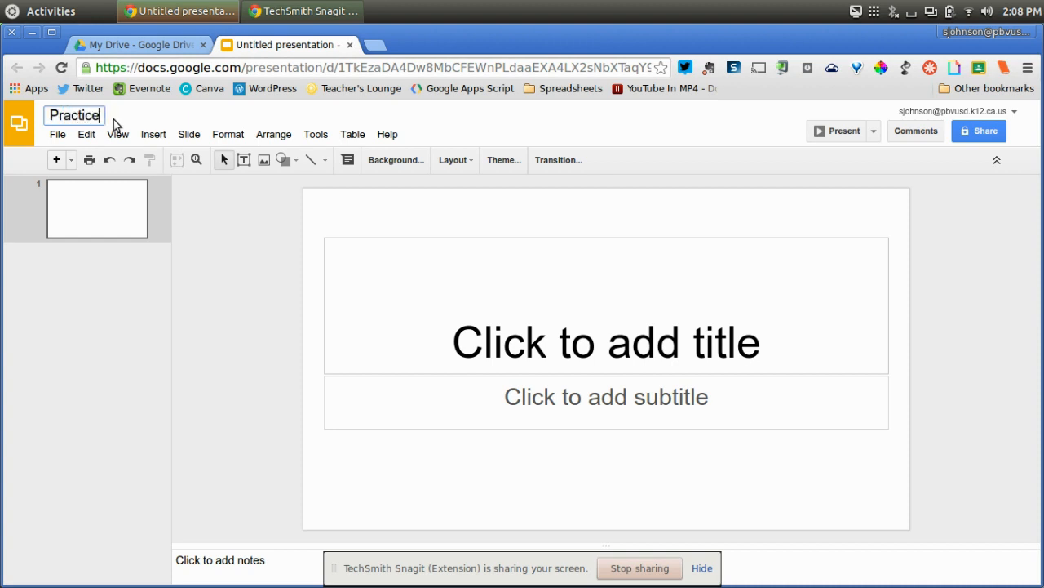
type(" Google Slides")
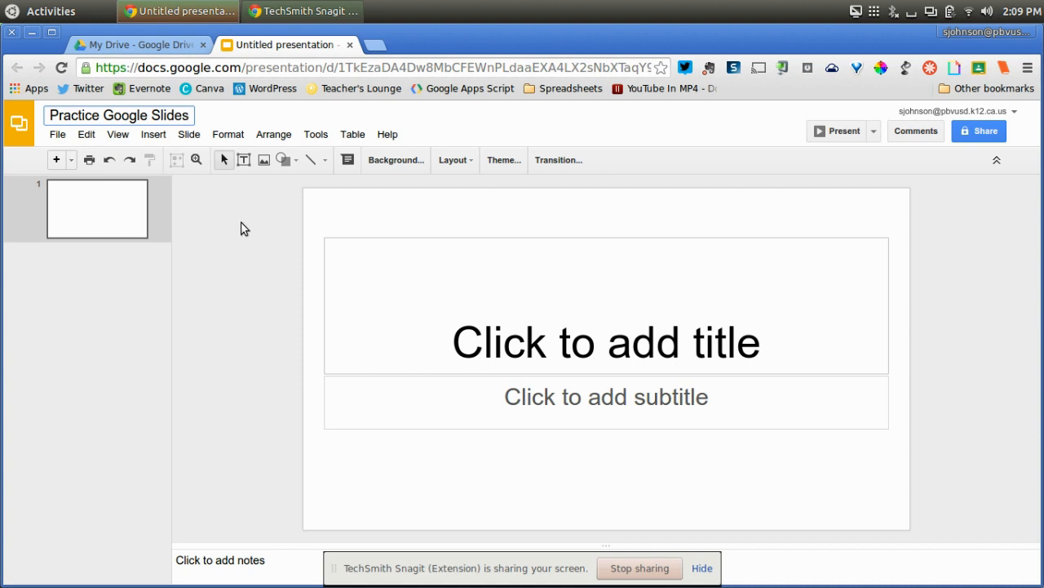
- Add a second slide and insert the first Star Wars logo from a Google image search for "star wars"
left_click(56, 161)
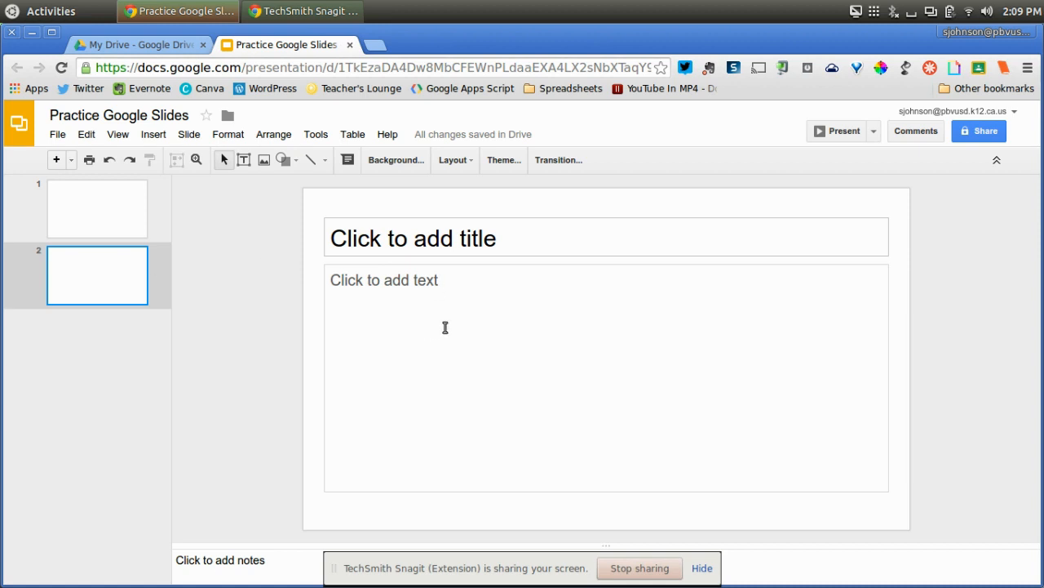
left_click(154, 136)
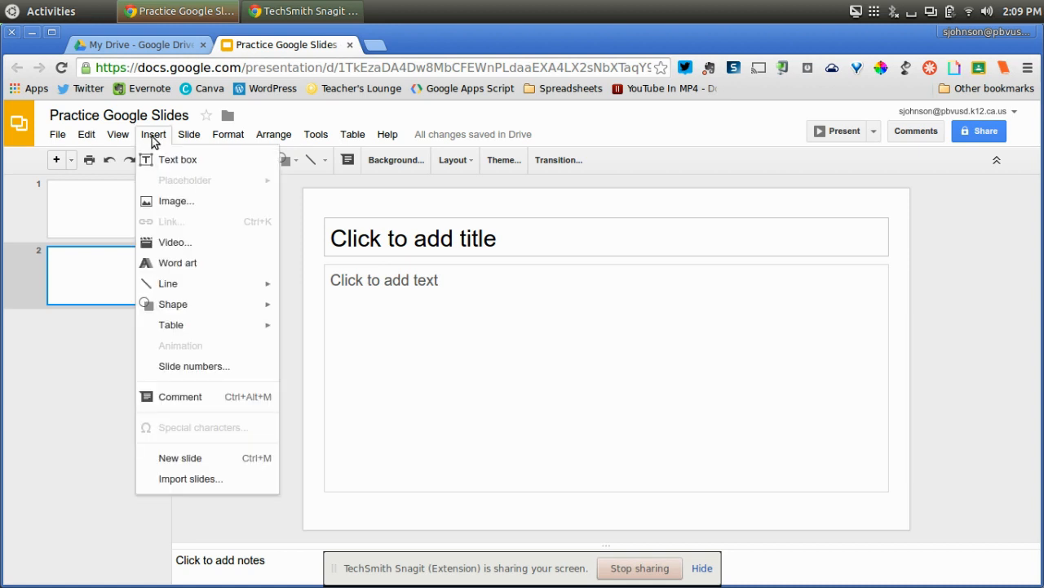
left_click(179, 209)
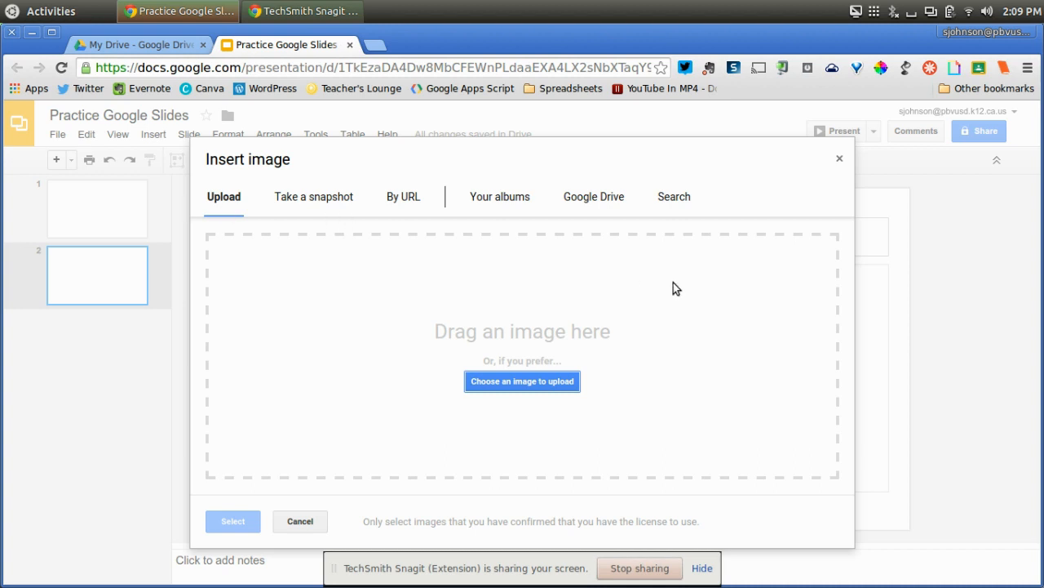
left_click(678, 200)
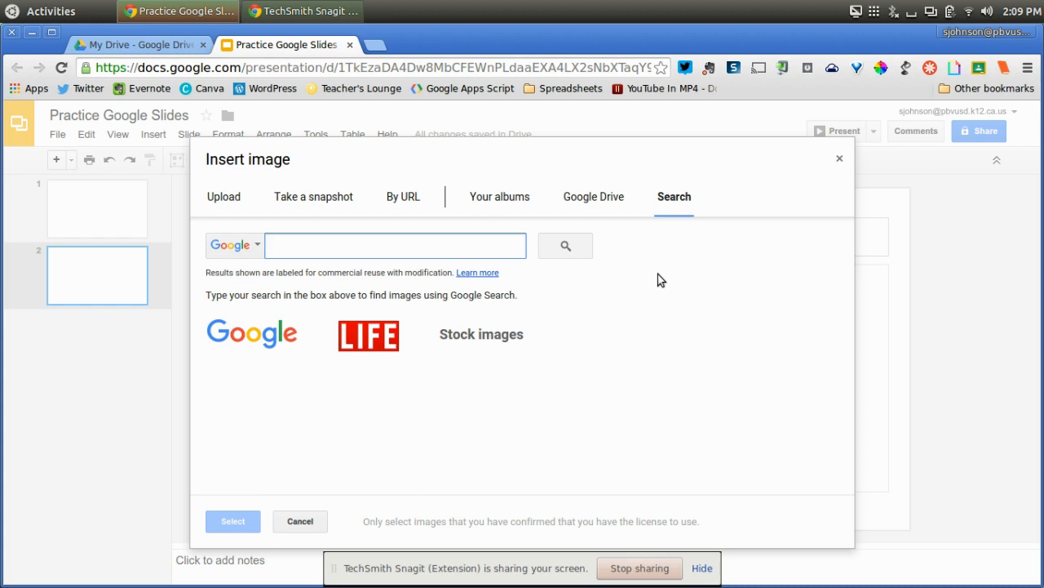
type("star wars")
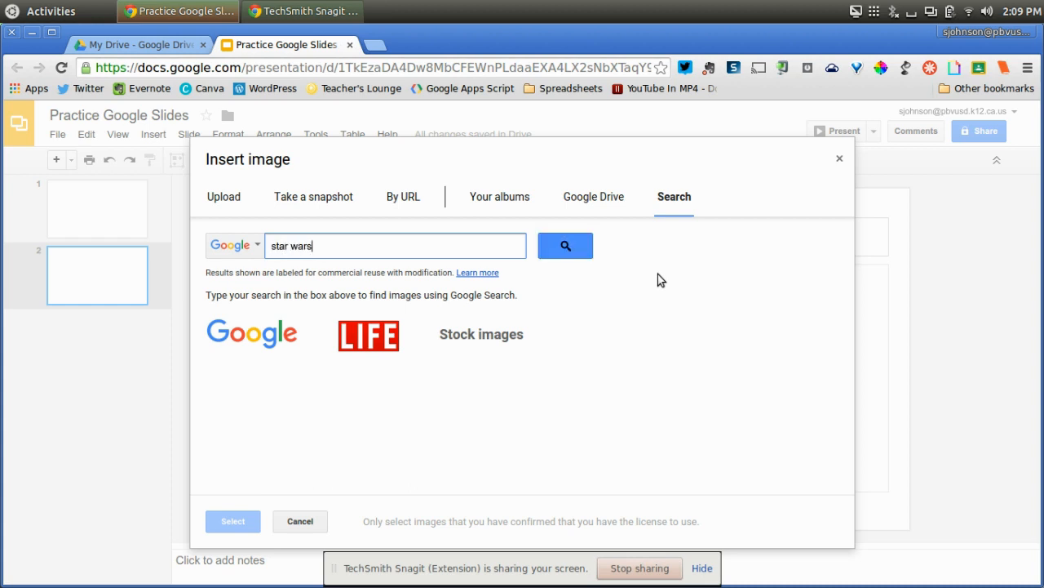
key("Return")
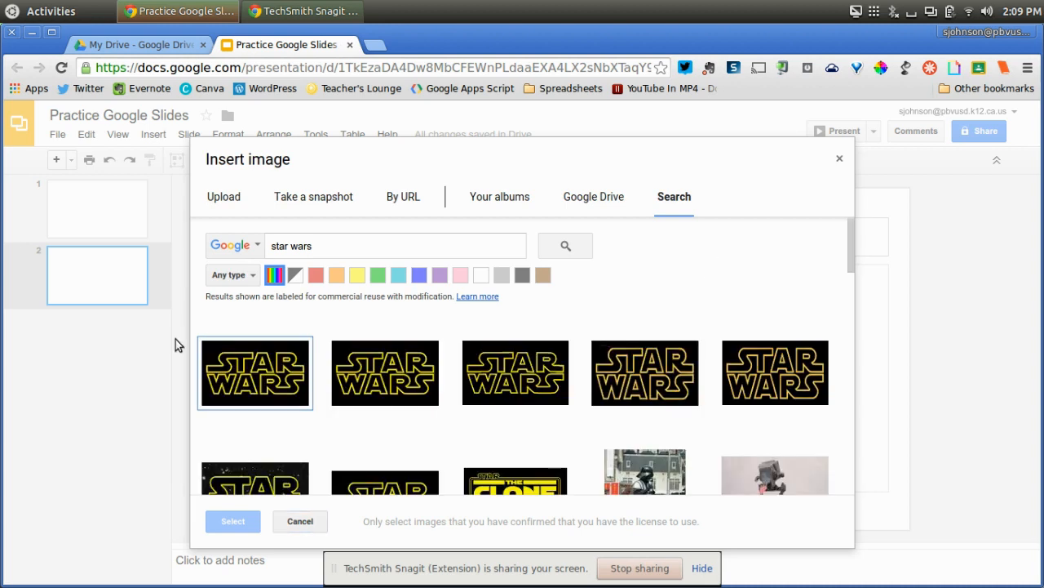
scroll(681, 379, "down", 2)
scroll(681, 380, "up", 2)
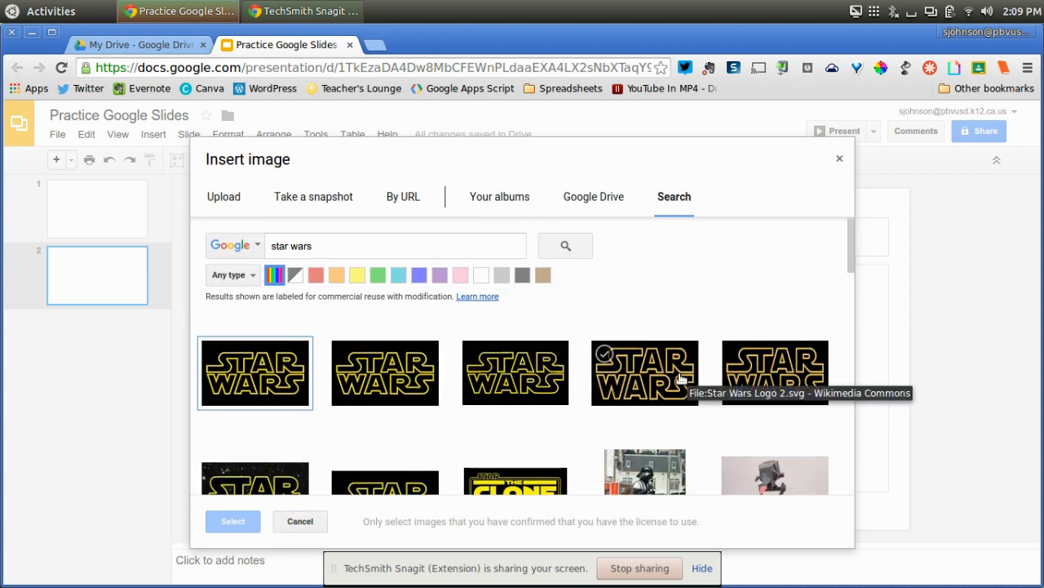
left_click(239, 375)
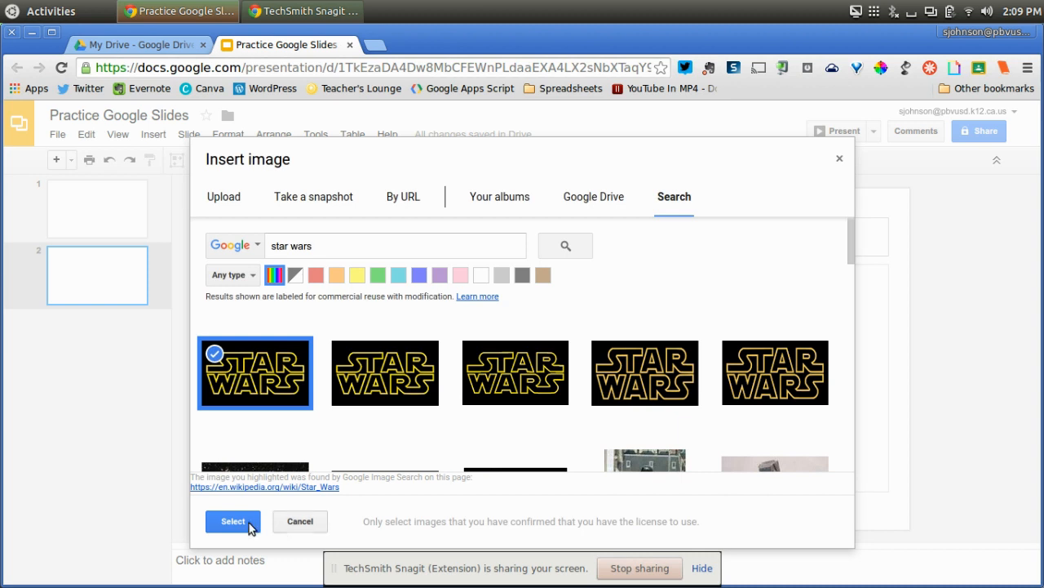
left_click(242, 523)
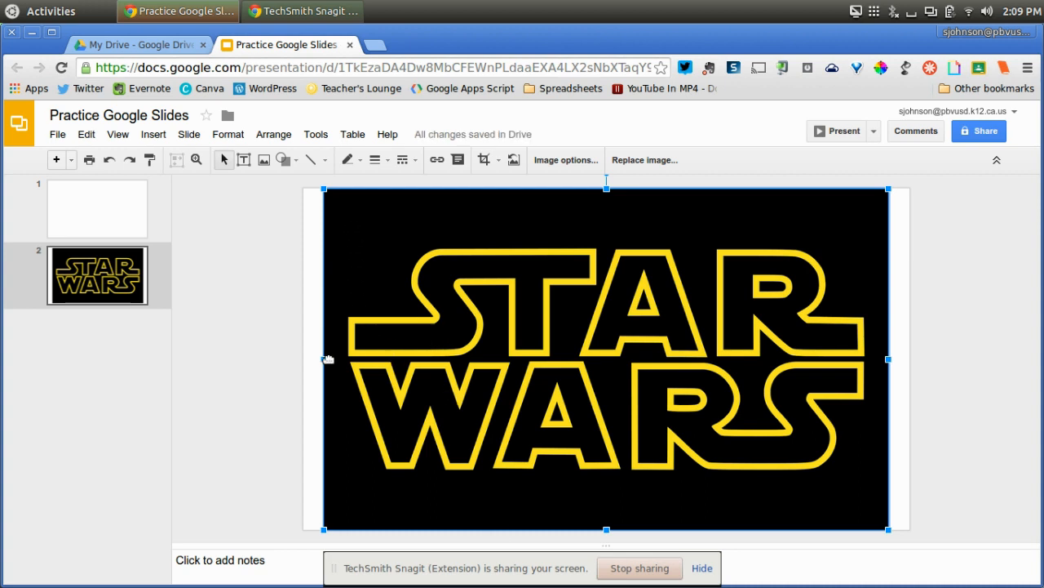
- Stretch the Star Wars image to the slide's full width and set its transparency to slightly under halfway
left_click_drag(324, 360, 305, 363)
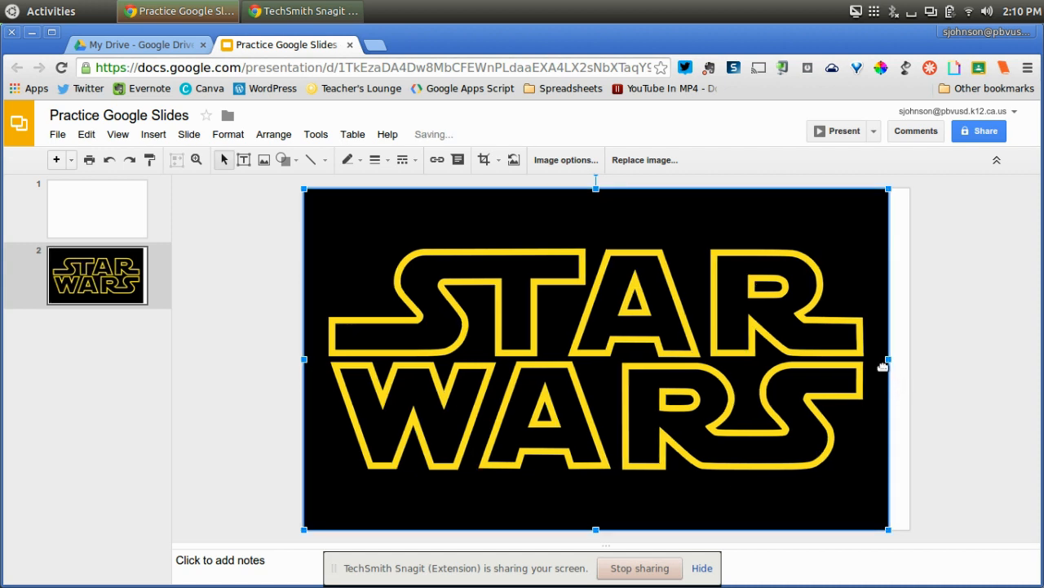
left_click_drag(886, 359, 907, 359)
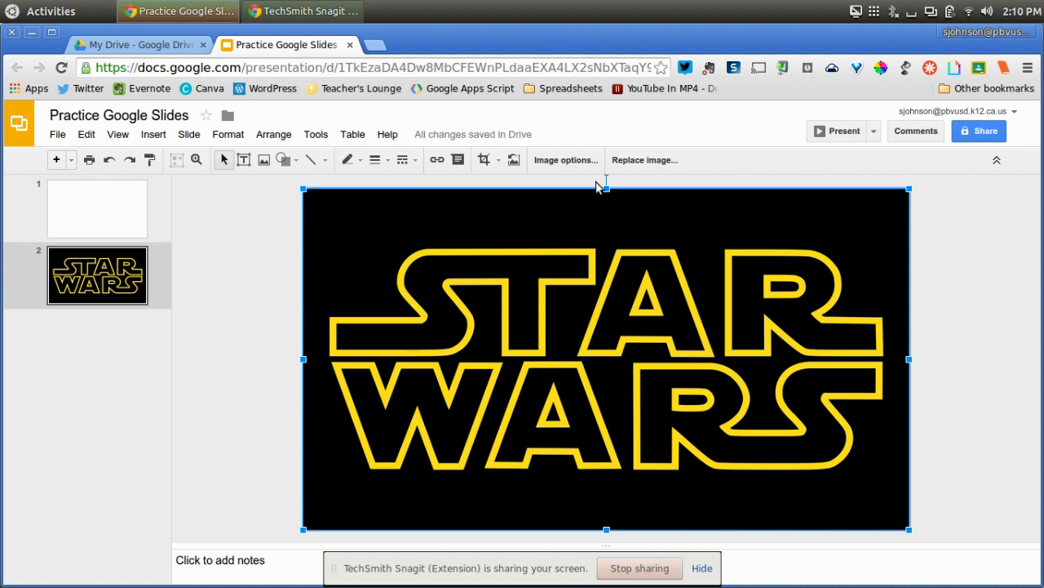
left_click(571, 162)
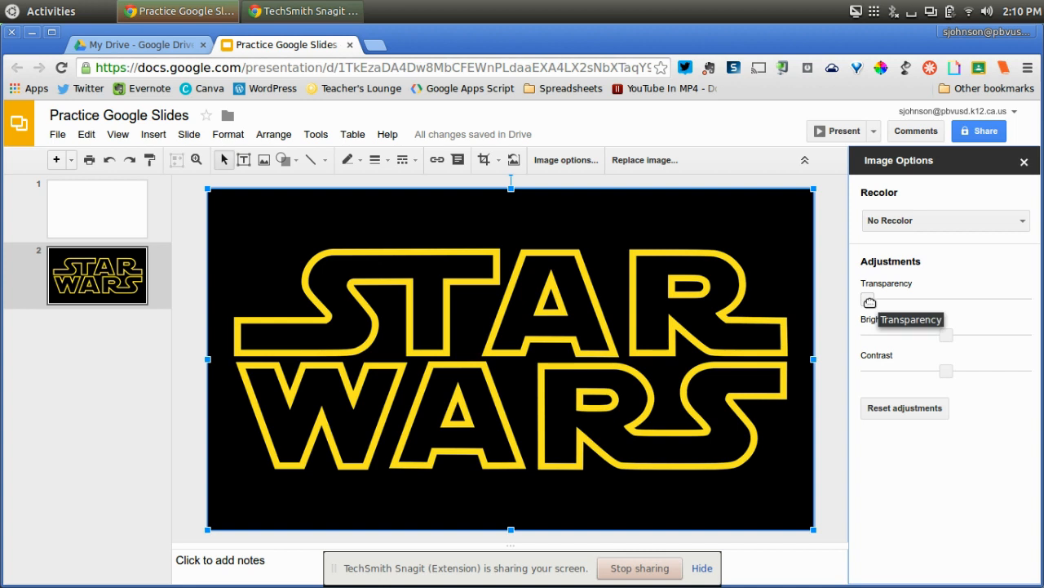
left_click_drag(869, 300, 938, 301)
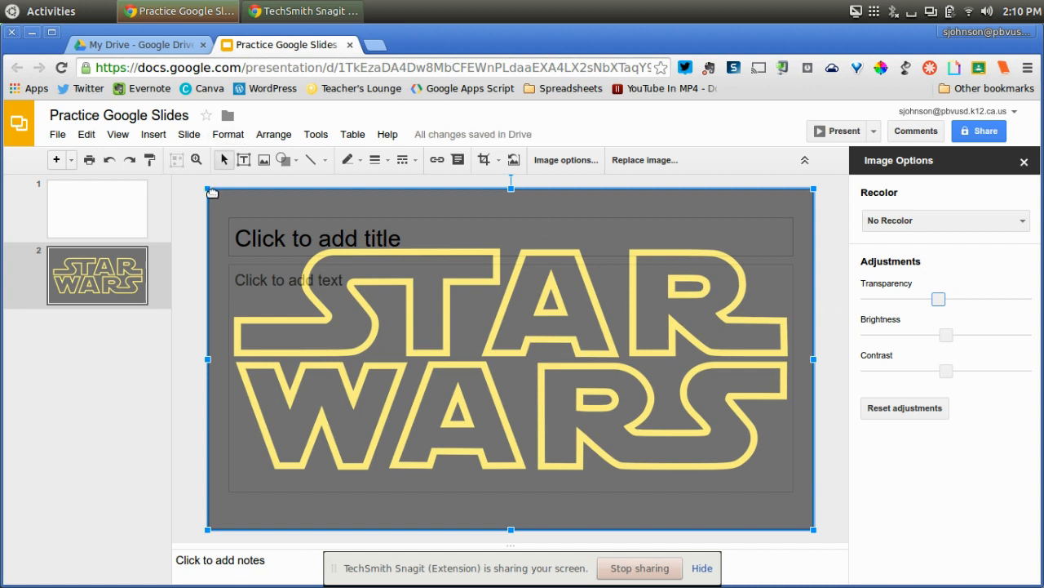
- Shrink the image from its upper-left corner to expose the placeholders, and delete the title and body text placeholders
left_click_drag(212, 194, 254, 228)
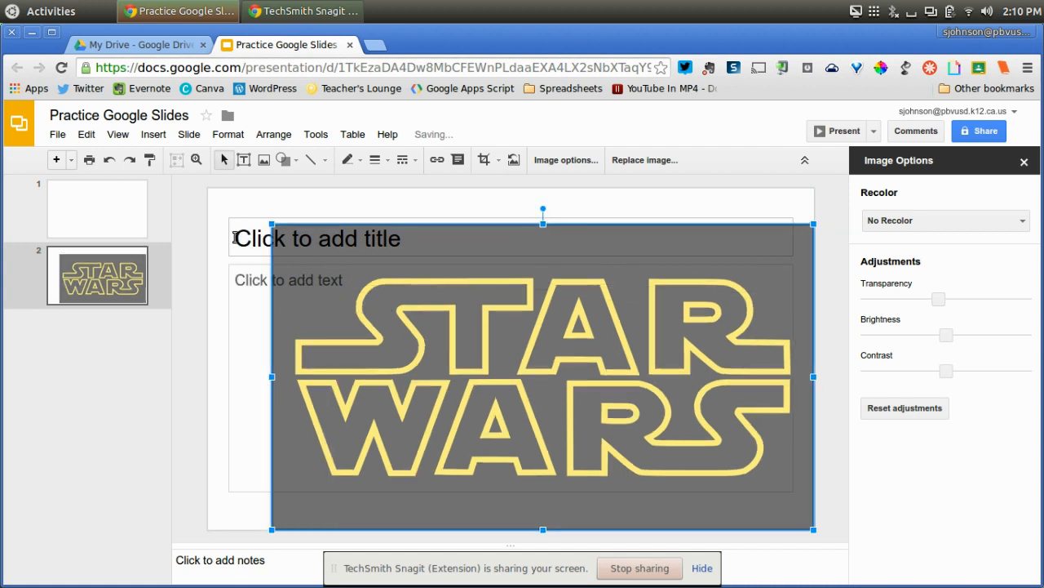
left_click(228, 236)
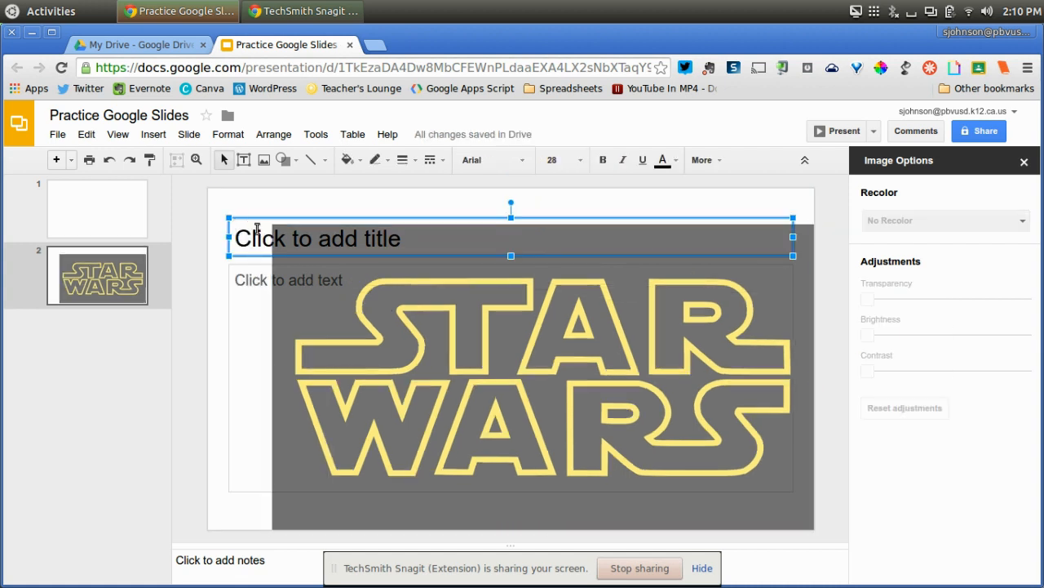
key("Delete")
left_click(235, 267)
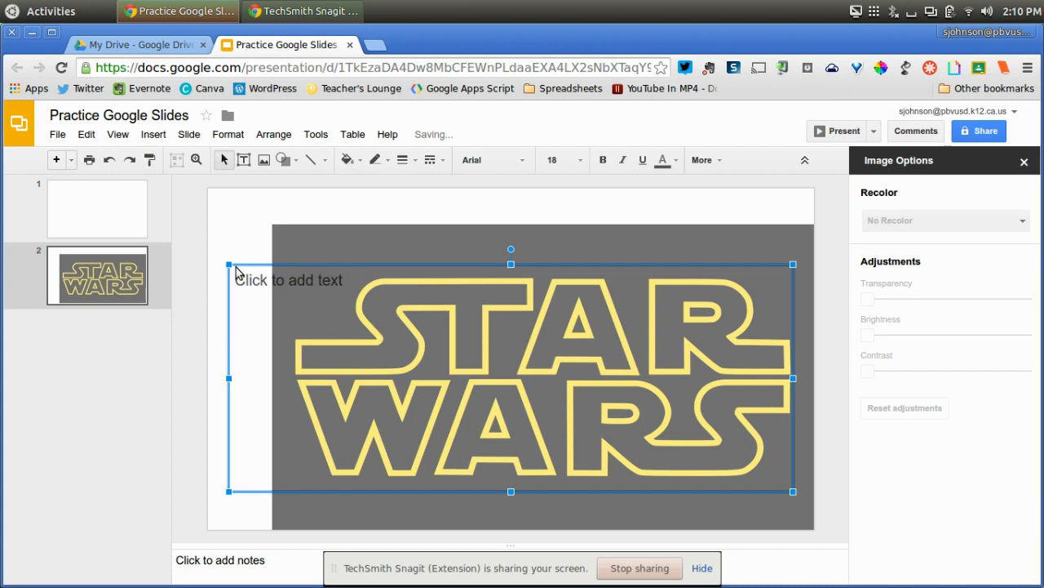
key("Delete")
- Enlarge the Star Wars image to fill the whole slide and raise its transparency to just over halfway
left_click(272, 243)
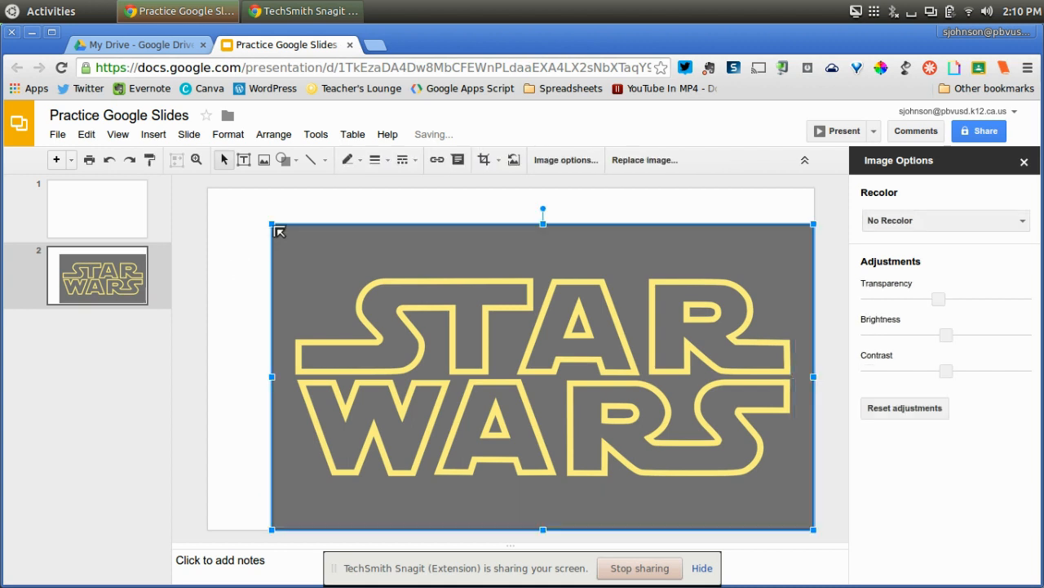
left_click_drag(273, 226, 213, 202)
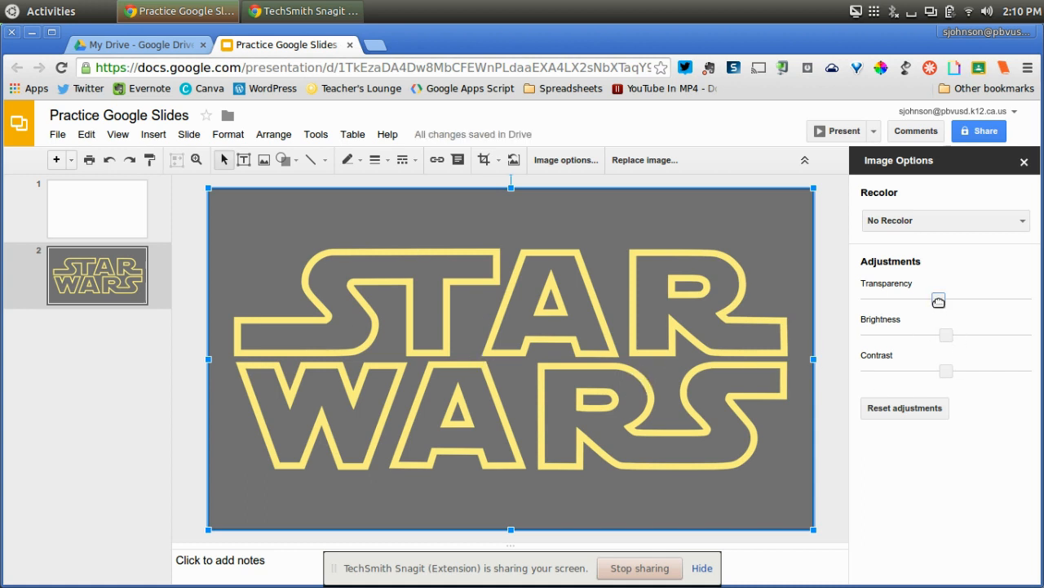
left_click_drag(939, 301, 954, 314)
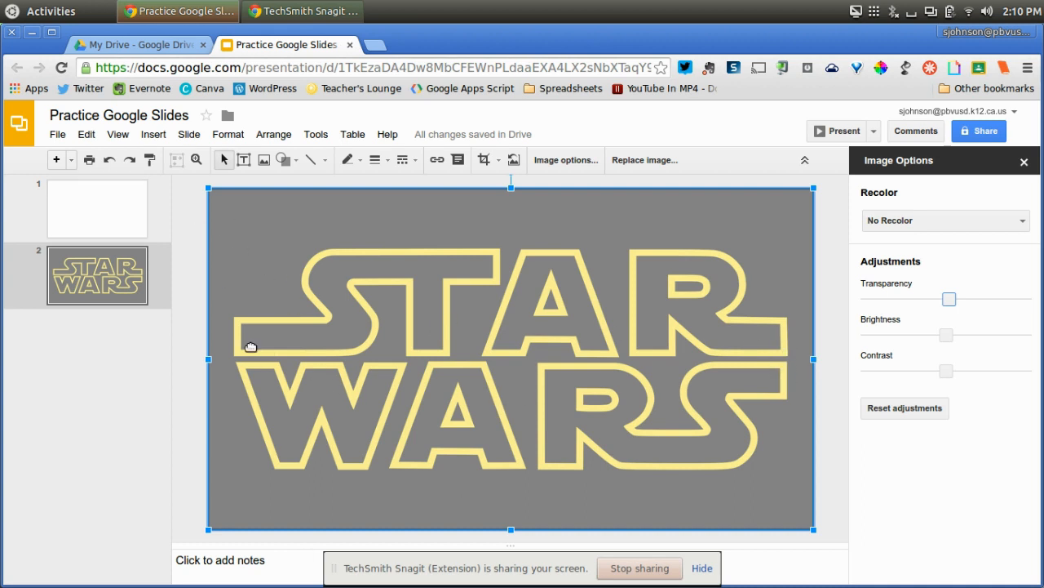
- Start inserting another image on the slide and search Google images for "darth vader"
left_click(153, 135)
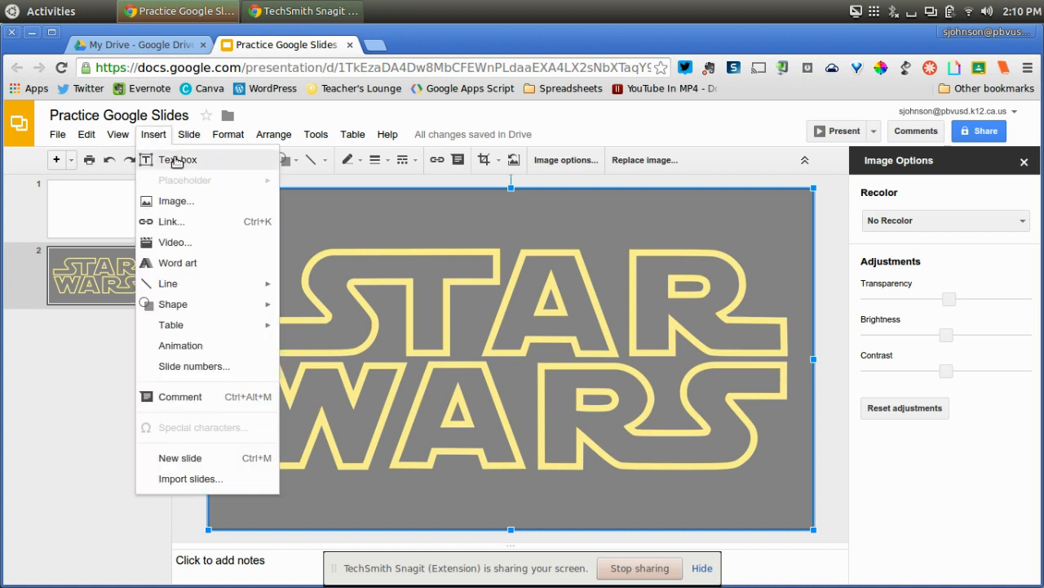
left_click(180, 202)
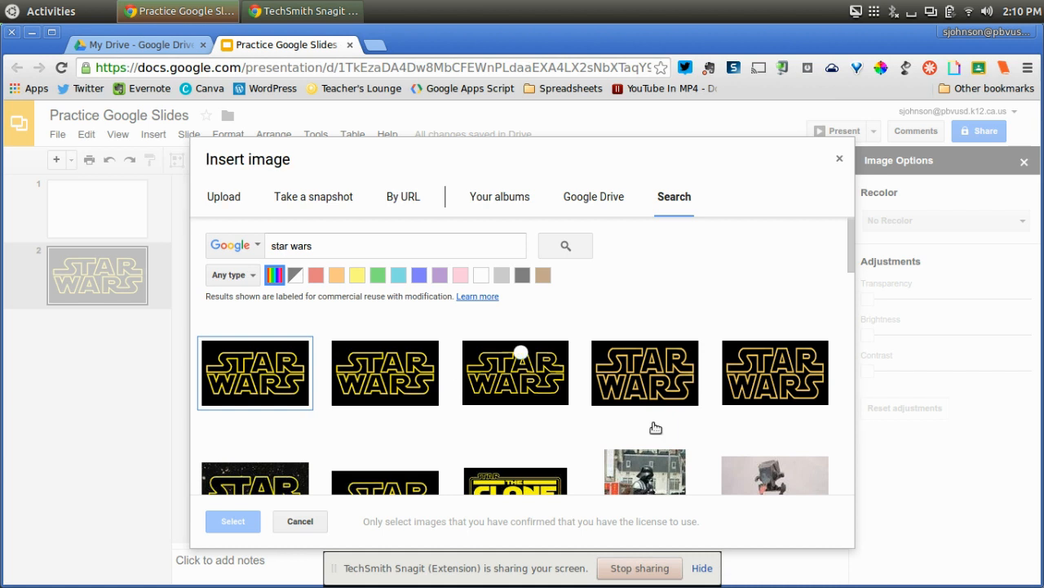
left_click(319, 245)
left_click_drag(319, 245, 241, 247)
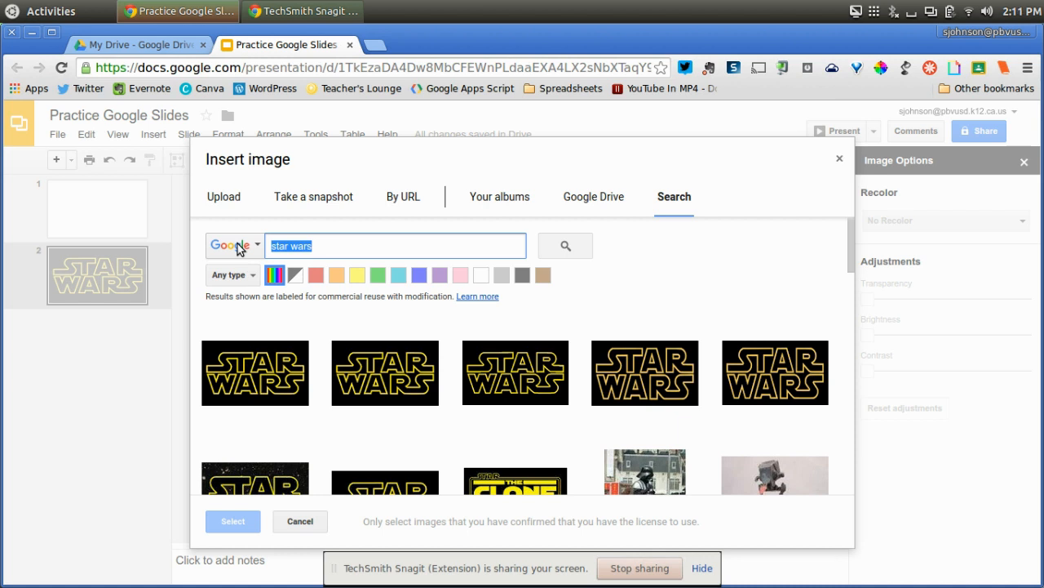
type("darth")
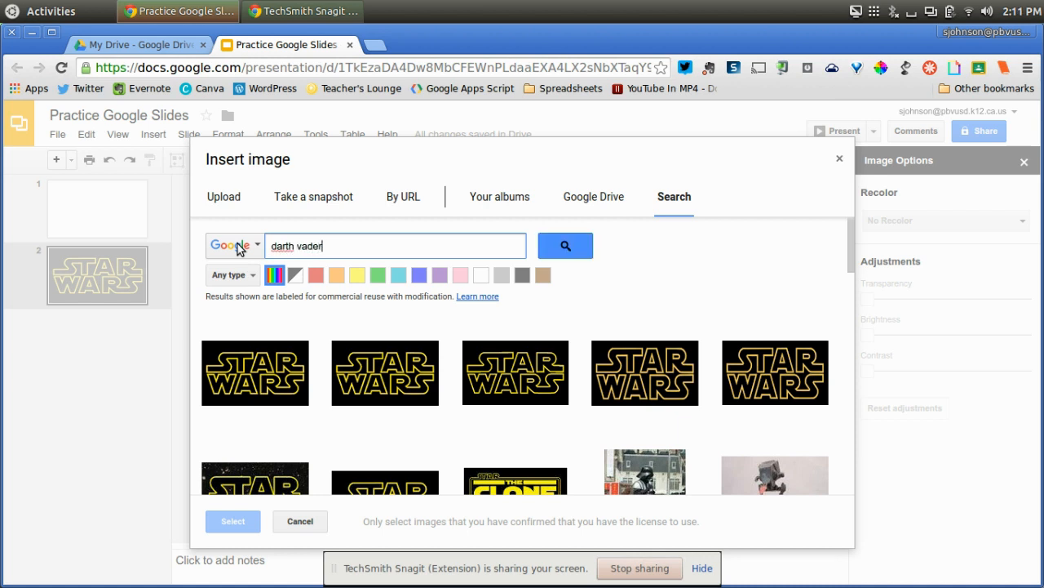
type(" vader")
key("Return")
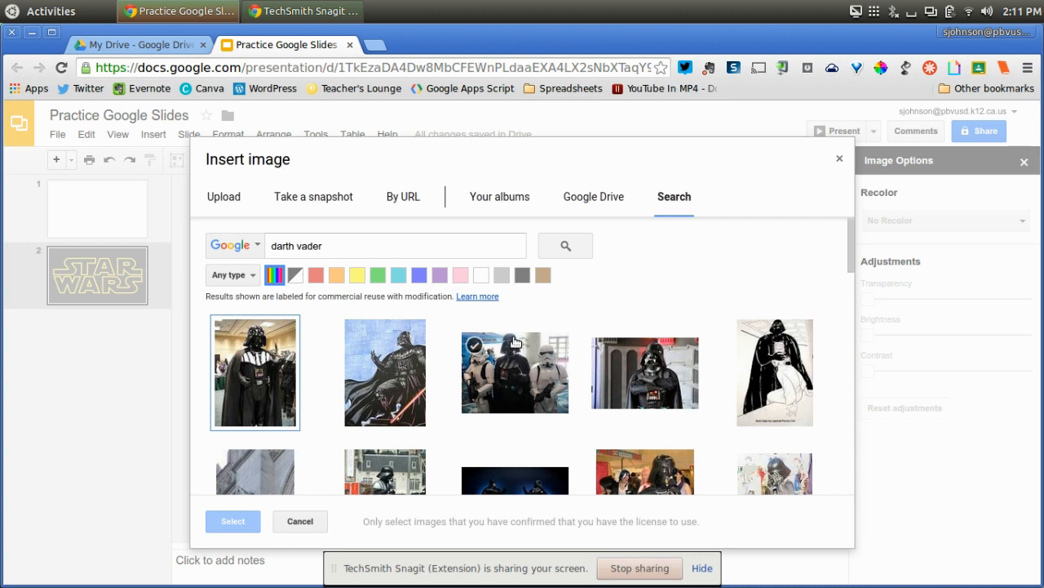
- Insert the search result showing Darth Vader holding up a tablet onto the slide
scroll(515, 342, "down", 1)
scroll(515, 342, "down", 4)
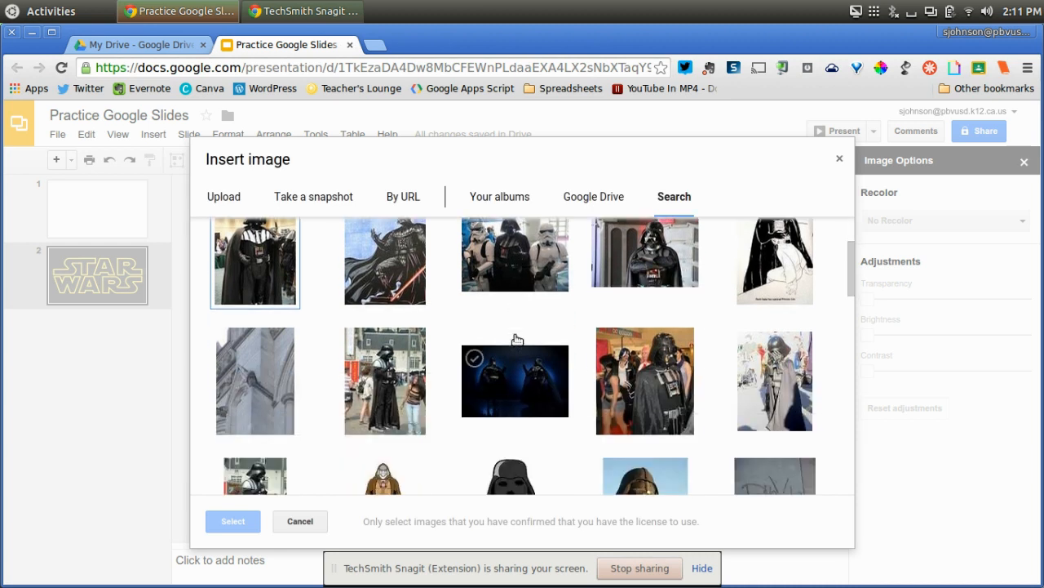
scroll(516, 338, "down", 3)
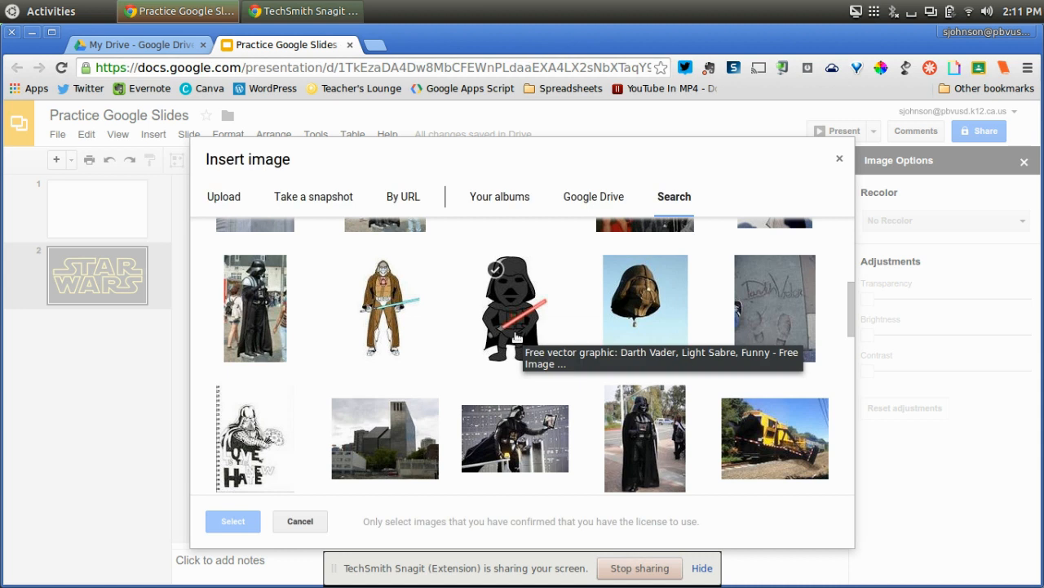
scroll(516, 334, "down", 2)
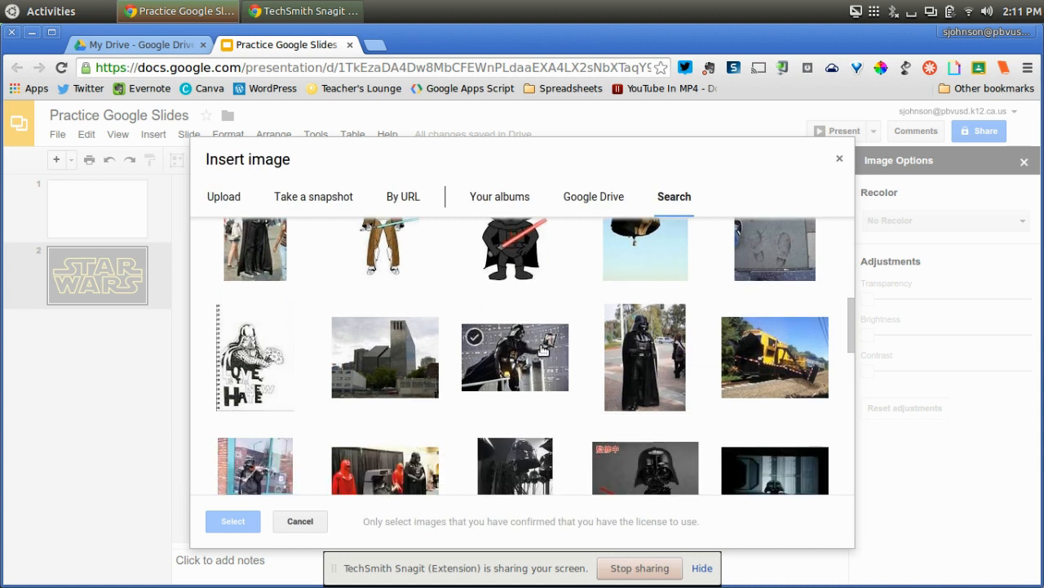
scroll(516, 335, "down", 1)
left_click(526, 306)
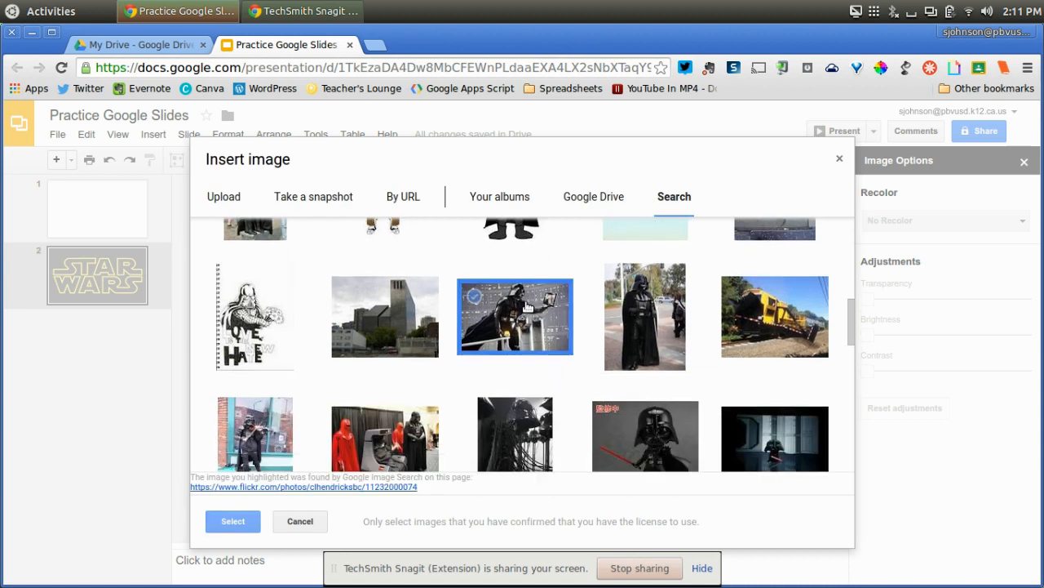
left_click(232, 520)
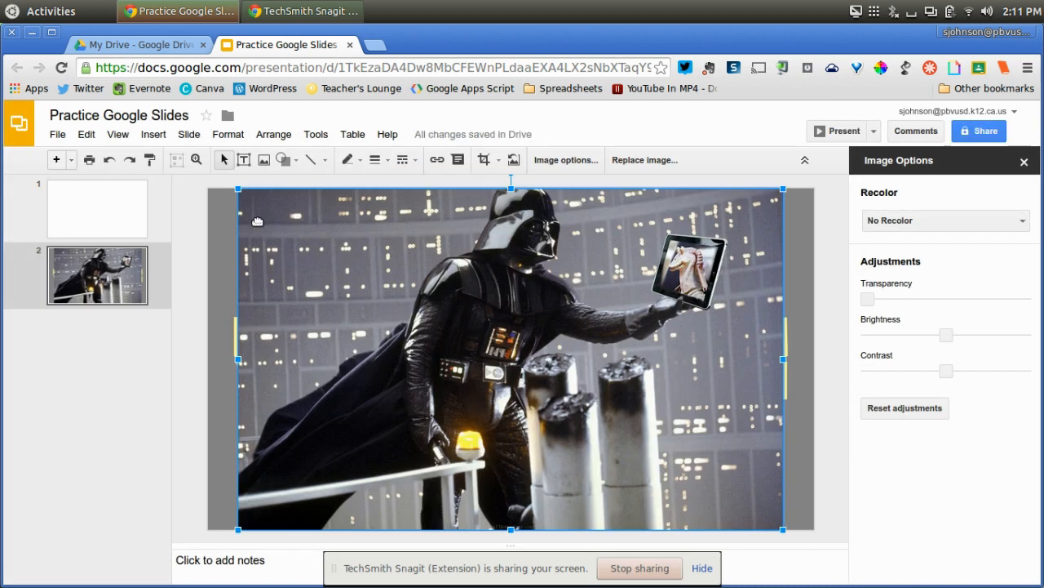
- Shrink the Darth Vader picture to about half the slide's width, place it over the slide's left half, and give it a 4px border
left_click_drag(243, 193, 505, 391)
left_click_drag(658, 453, 393, 365)
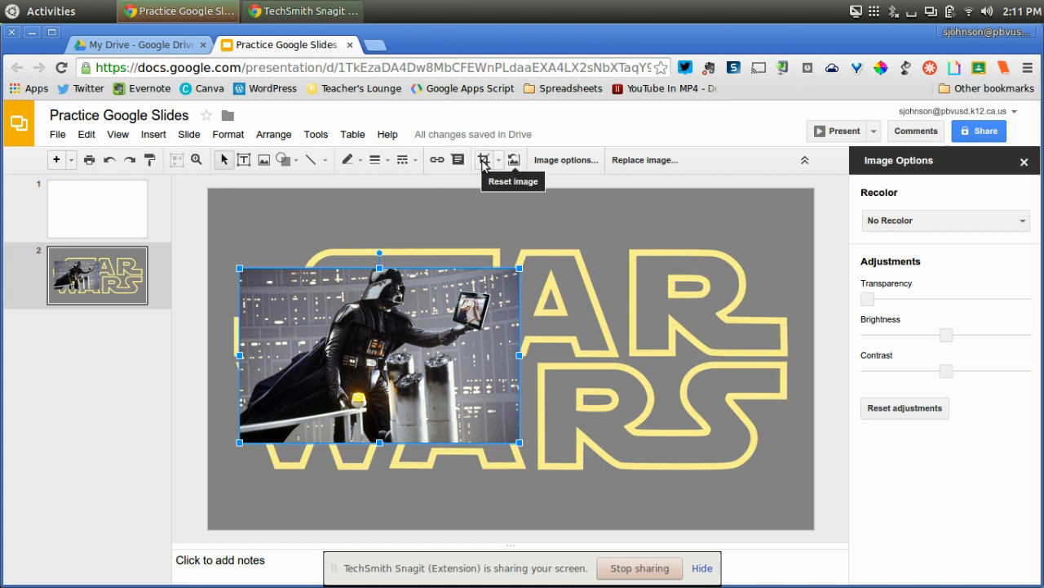
left_click(392, 163)
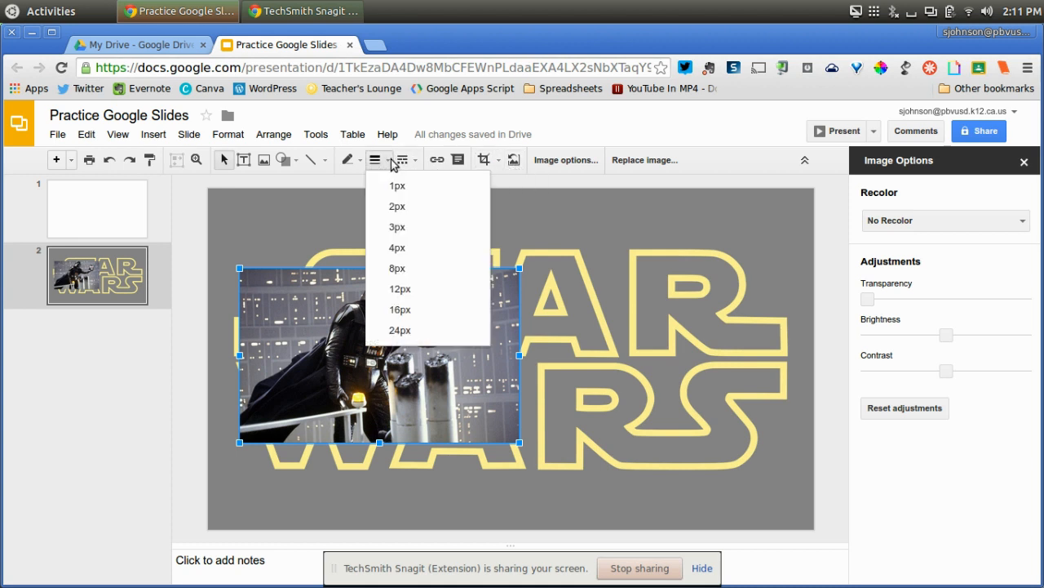
left_click(402, 246)
left_click(310, 218)
left_click_drag(403, 358, 383, 358)
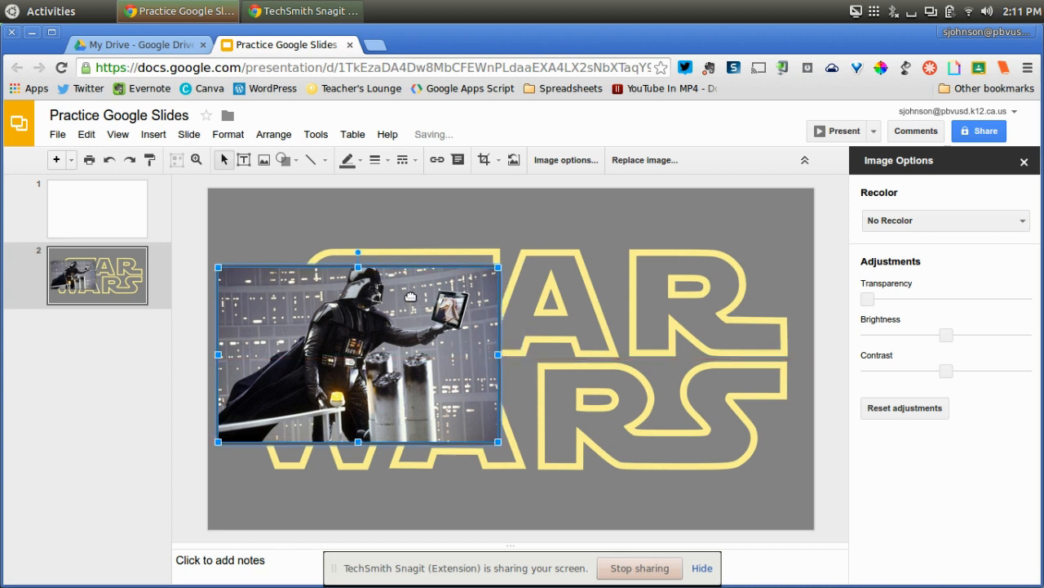
- Set the Darth Vader picture's border colour to bright yellow
left_click(359, 161)
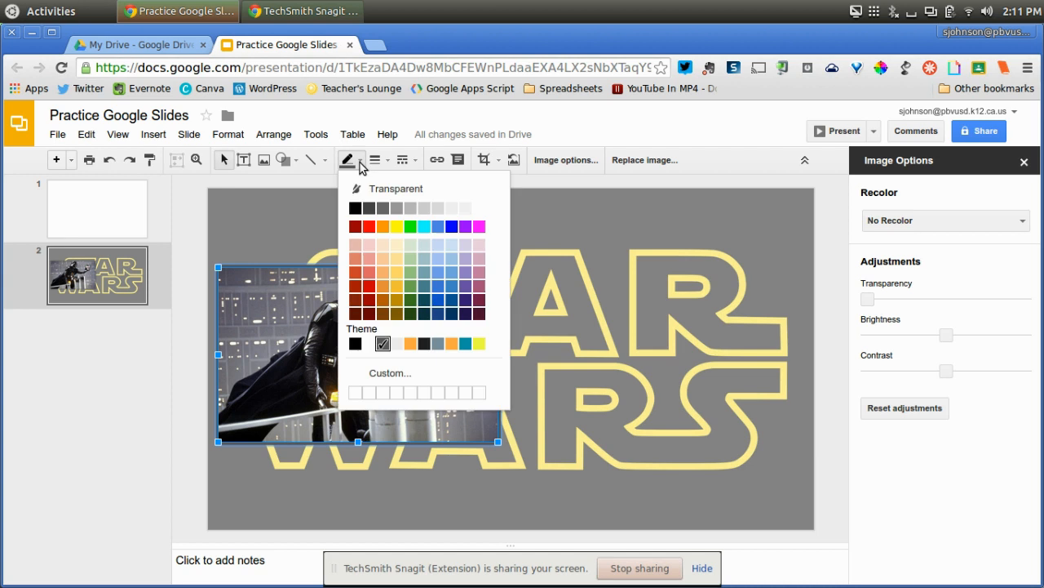
left_click(398, 228)
left_click(604, 376)
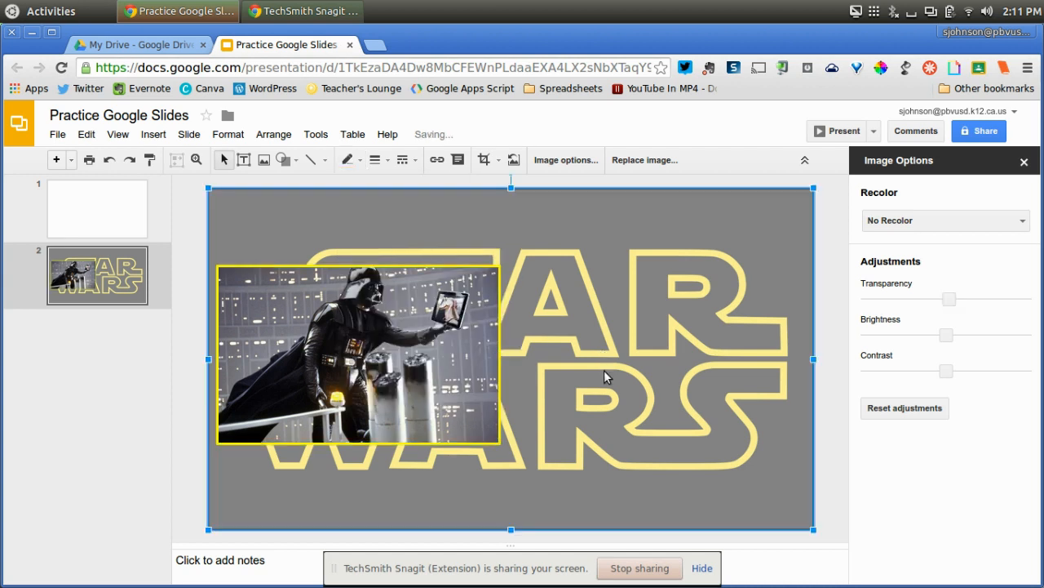
- Change the Darth Vader picture's border to a softer golden yellow matching the Star Wars lettering, and nudge the picture slightly up and right
left_click(384, 290)
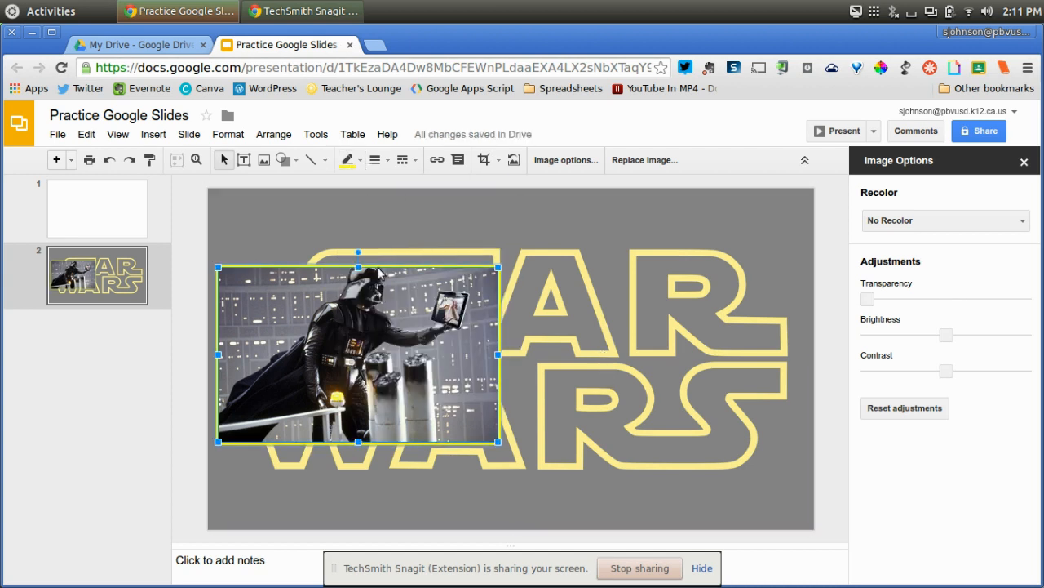
left_click(361, 163)
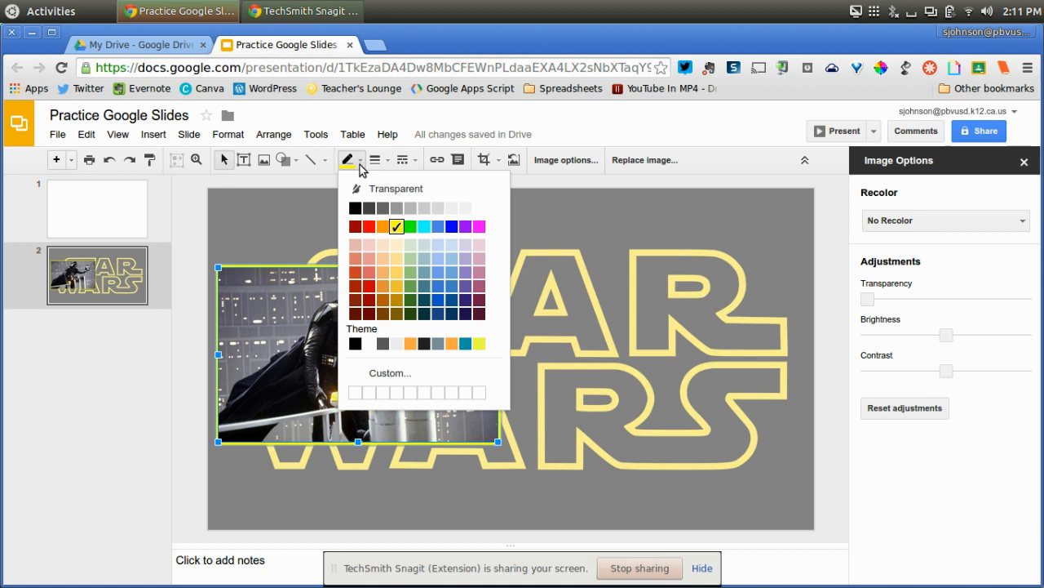
left_click(397, 274)
left_click(597, 391)
left_click_drag(347, 359, 355, 354)
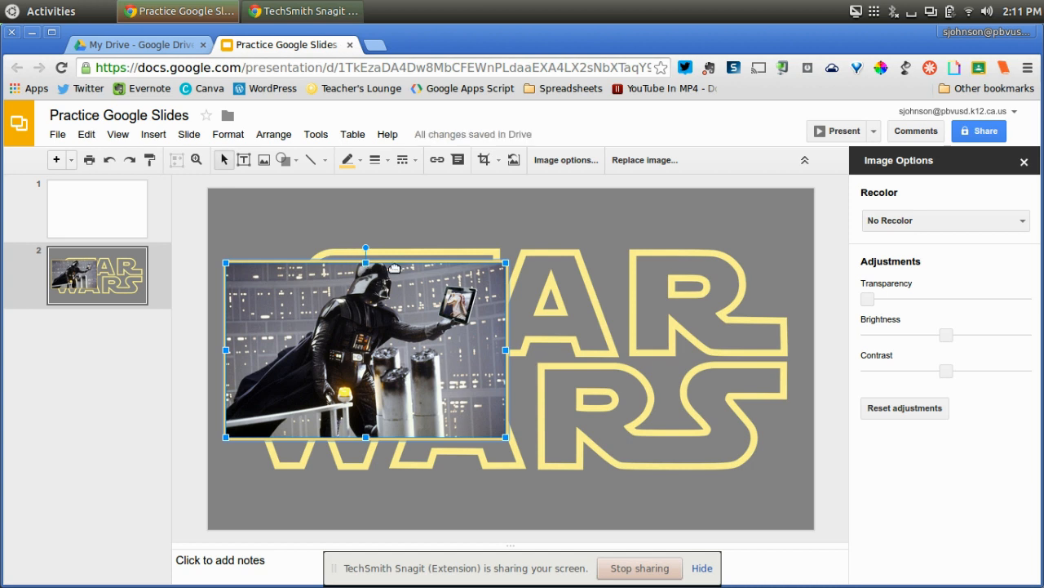
- Add a text box with random filler text over the slide's right half, and delete it
left_click(244, 162)
left_click_drag(454, 237, 742, 397)
type("oiahfafhoafhoafhpoah")
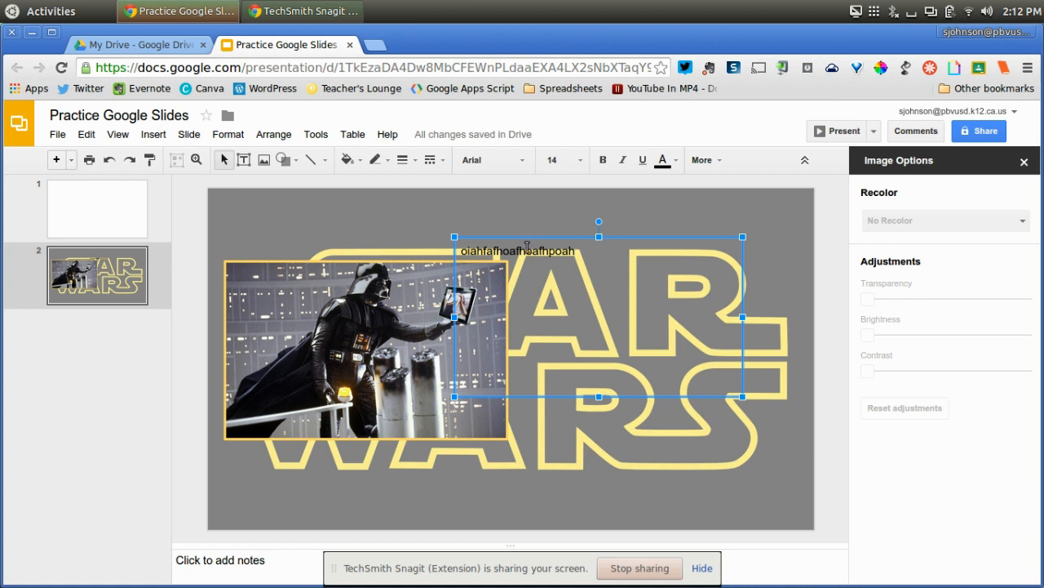
key("Delete")
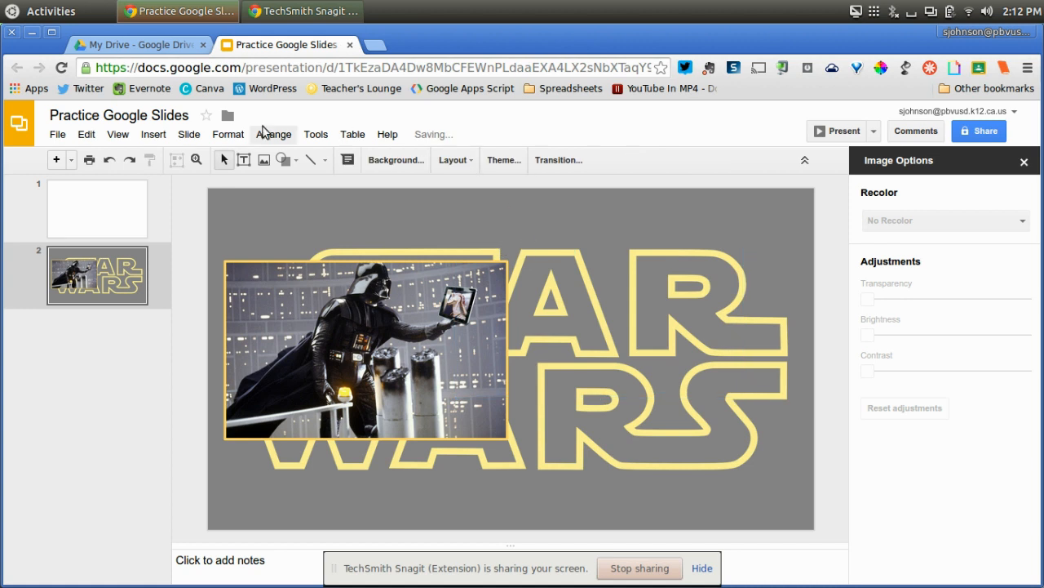
- Insert word art reading "Darth Vader" and set its font to Pacifico
left_click(152, 134)
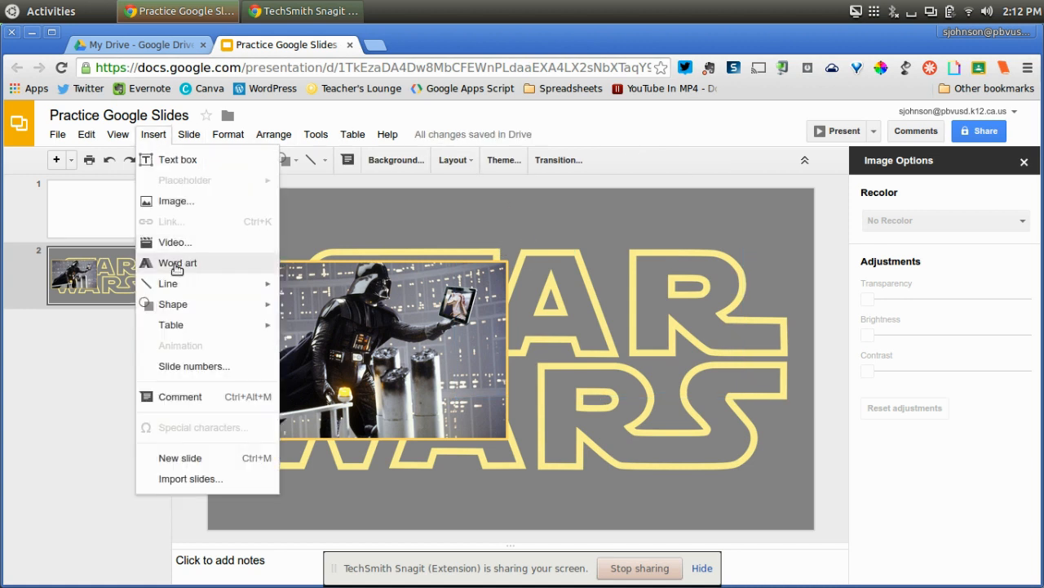
left_click(175, 264)
type("Darth Vader")
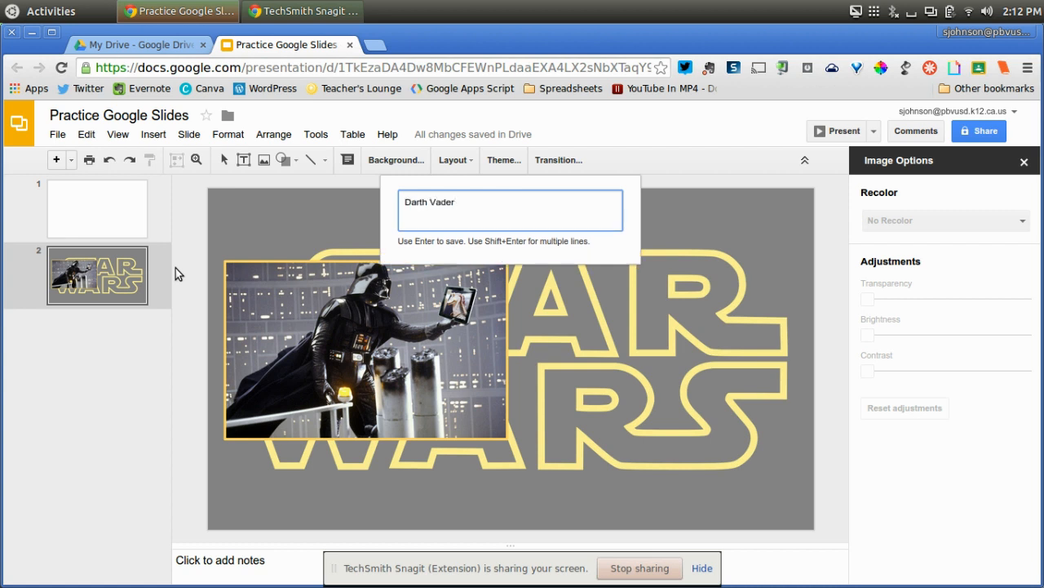
key("Return")
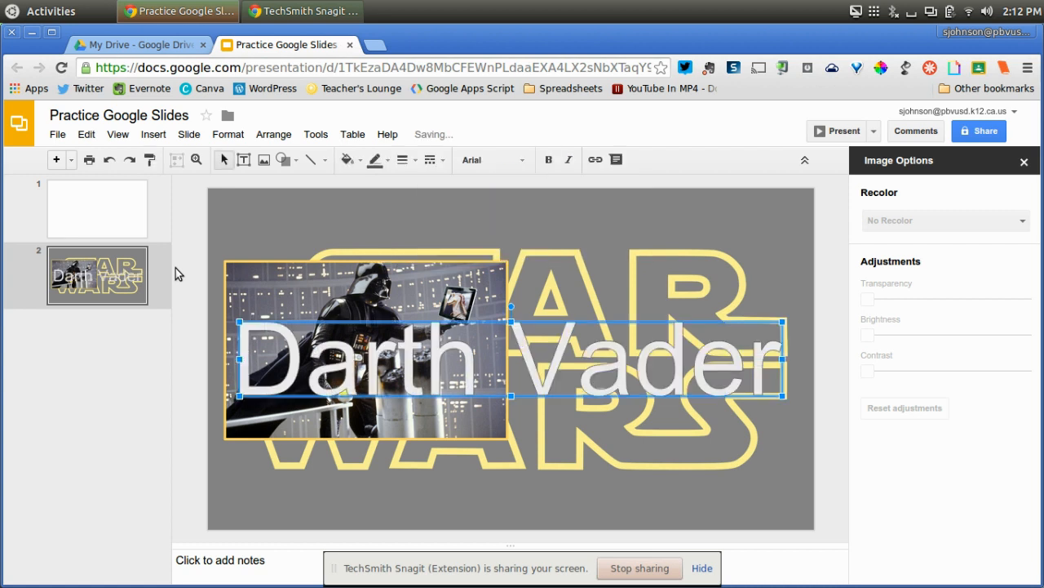
left_click(519, 166)
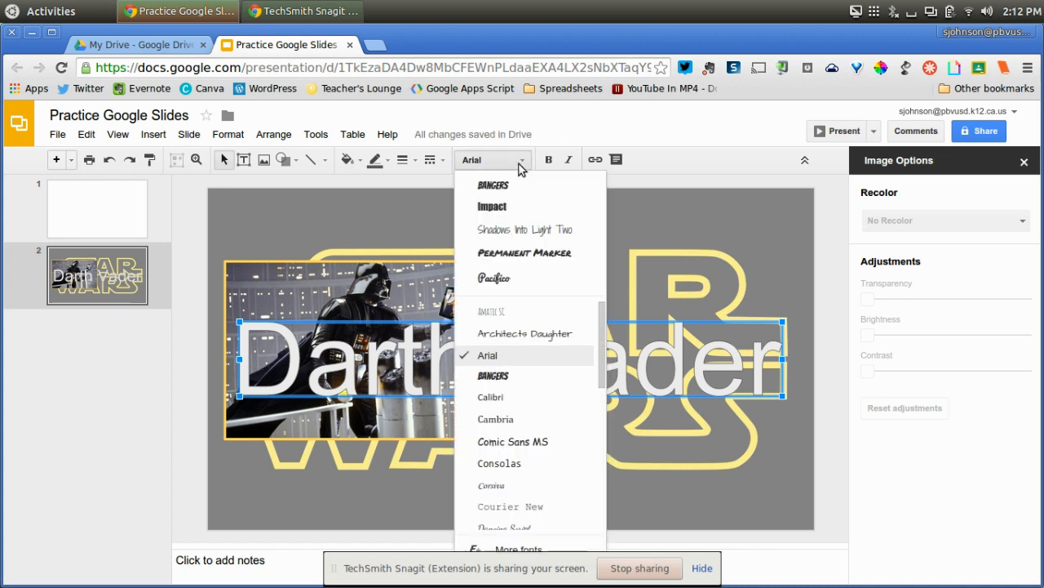
left_click(502, 280)
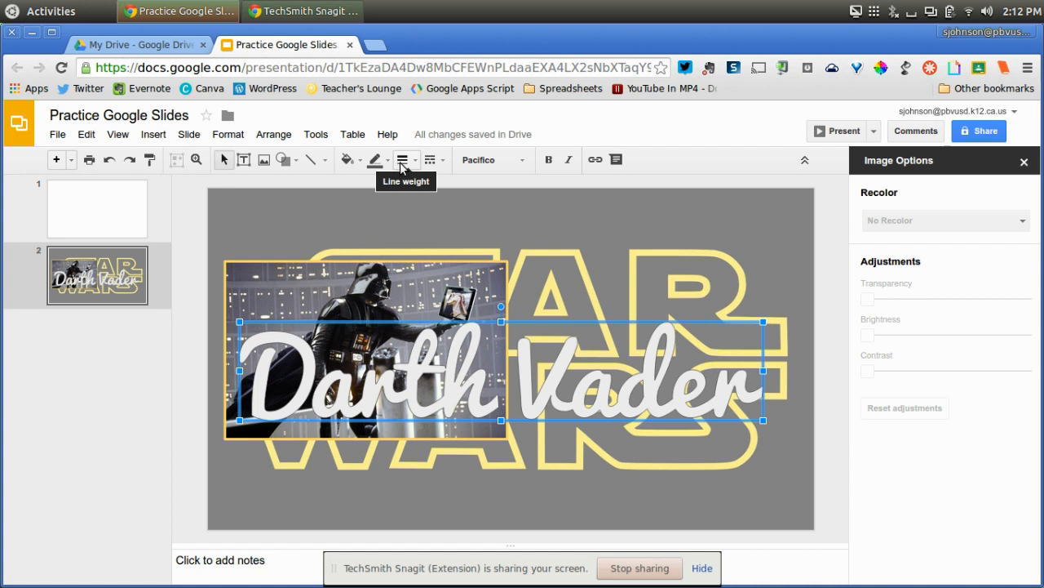
- Give the "Darth Vader" word art a 4px black outline and a soft golden yellow fill
left_click(411, 163)
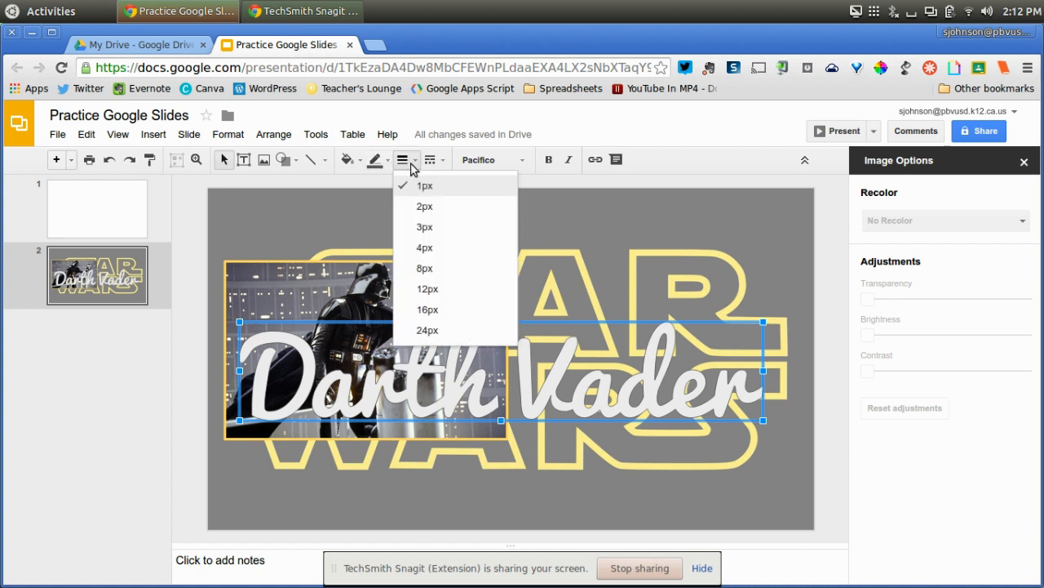
left_click(419, 246)
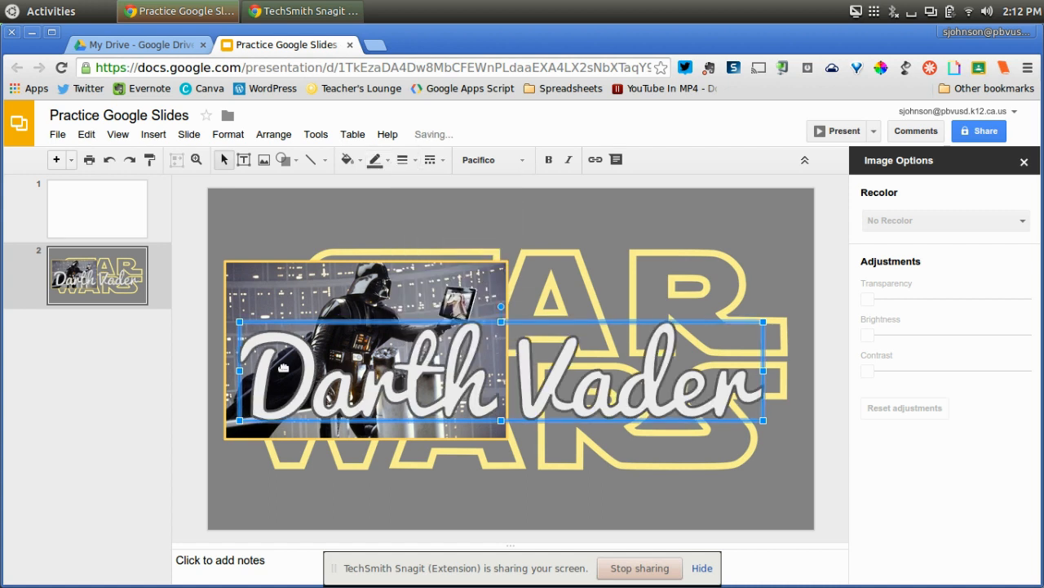
left_click(390, 161)
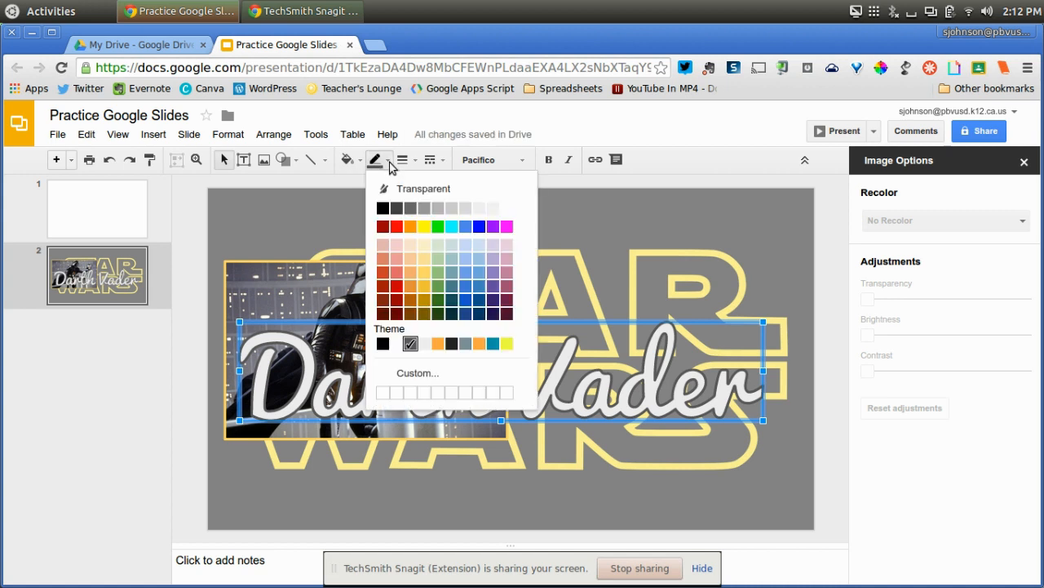
left_click(383, 209)
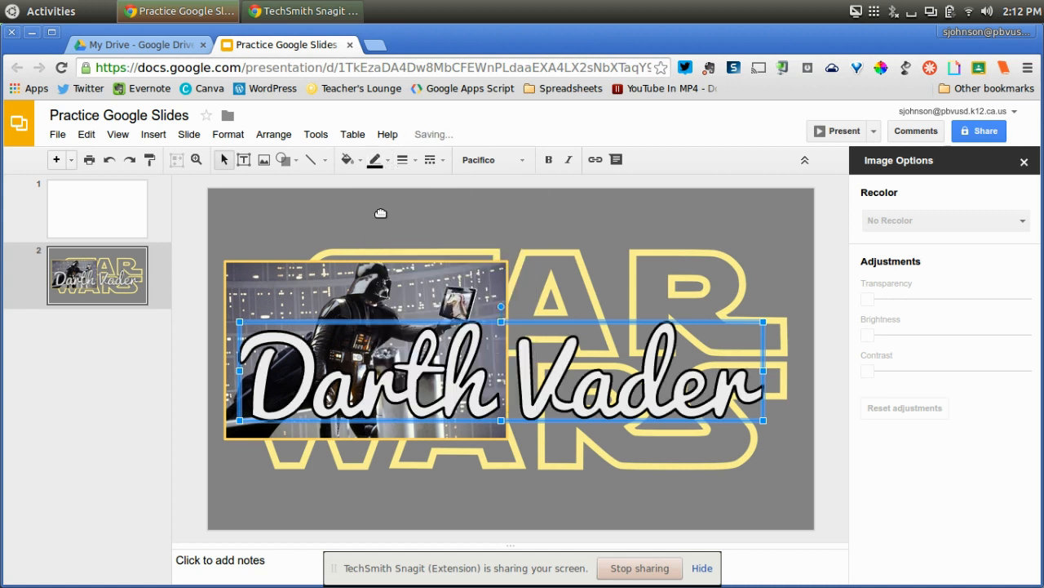
left_click(360, 162)
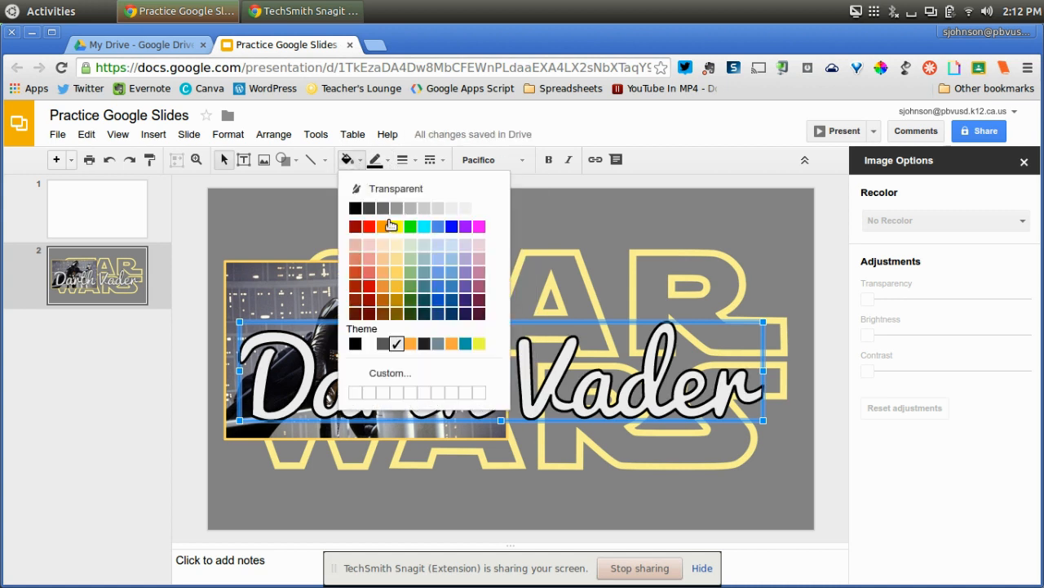
left_click(397, 273)
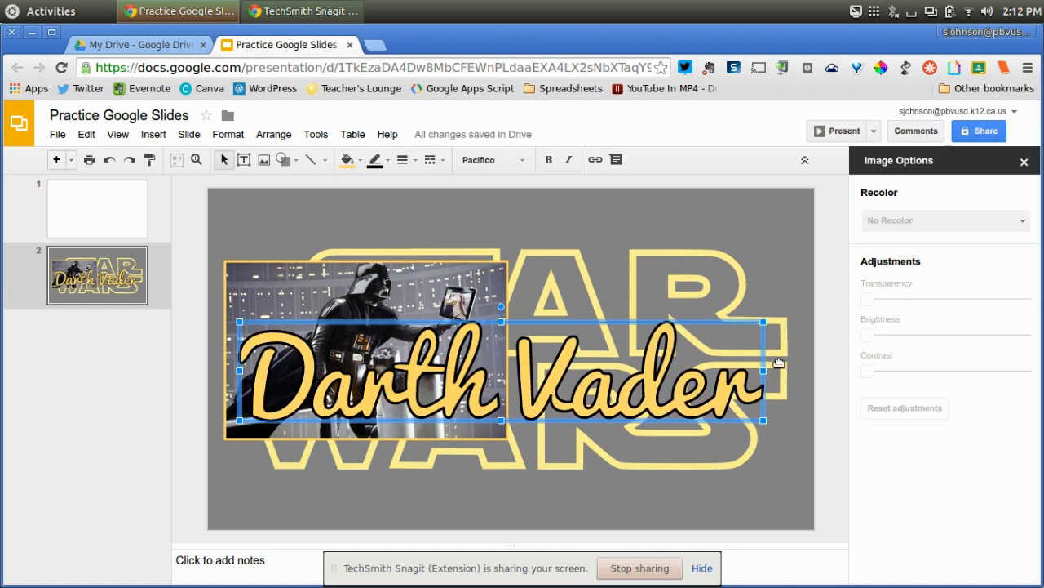
- Shrink the "Darth Vader" word art, tilt it clockwise, and move it to the upper right of the slide
left_click_drag(760, 326, 650, 341)
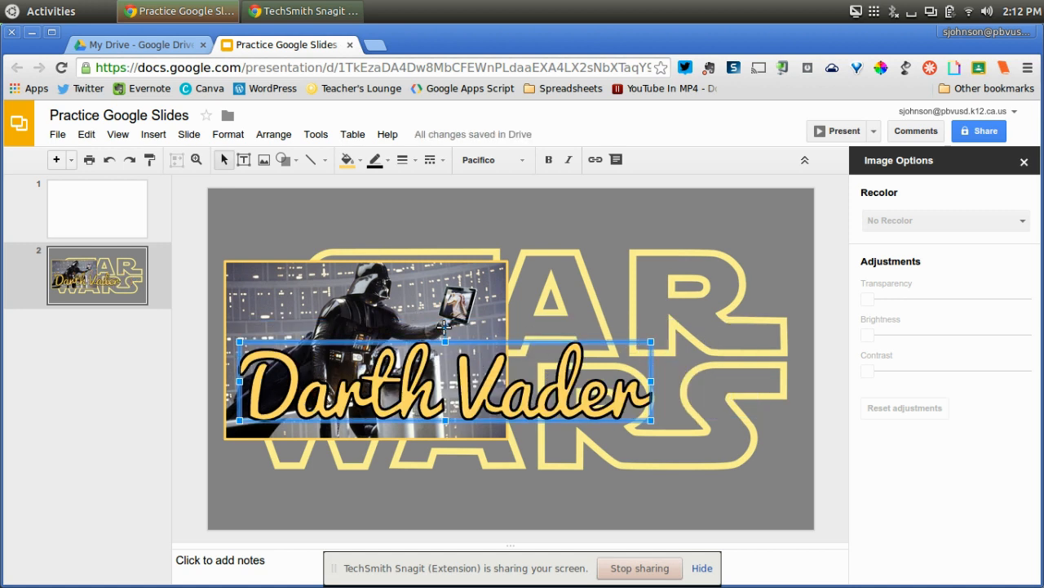
left_click_drag(445, 327, 462, 329)
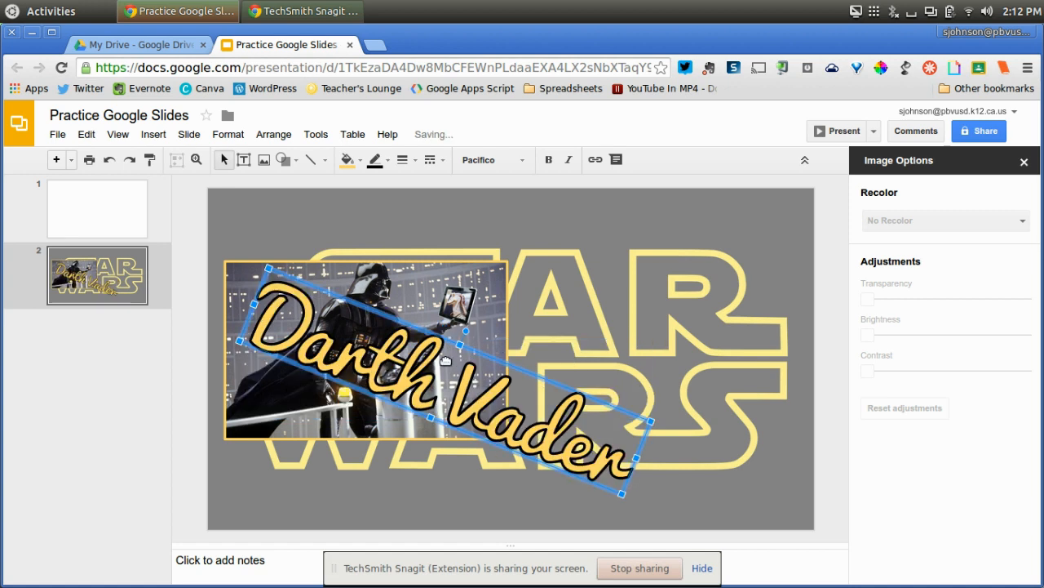
left_click_drag(522, 285, 587, 290)
left_click(679, 471)
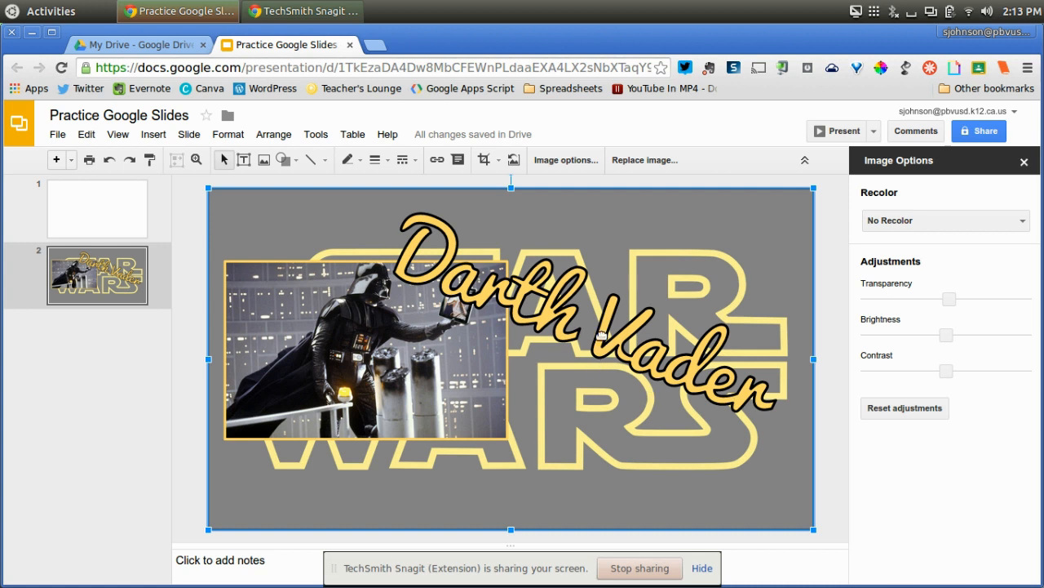
- Shrink the tilted word art further, flatten its tilt slightly, and reposition it higher and further right, clear of the tablet
left_click(578, 330)
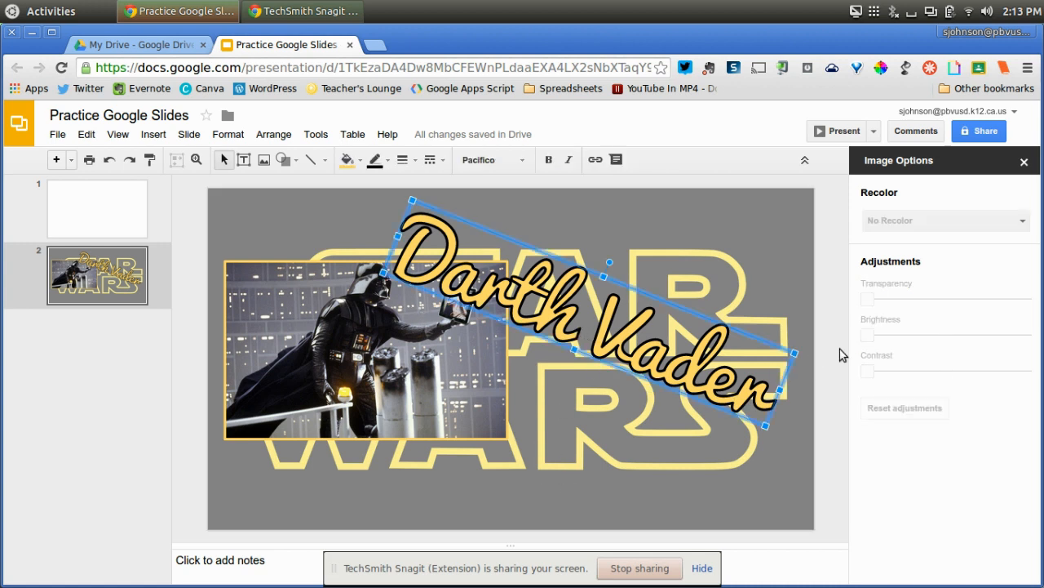
left_click_drag(795, 356, 703, 333)
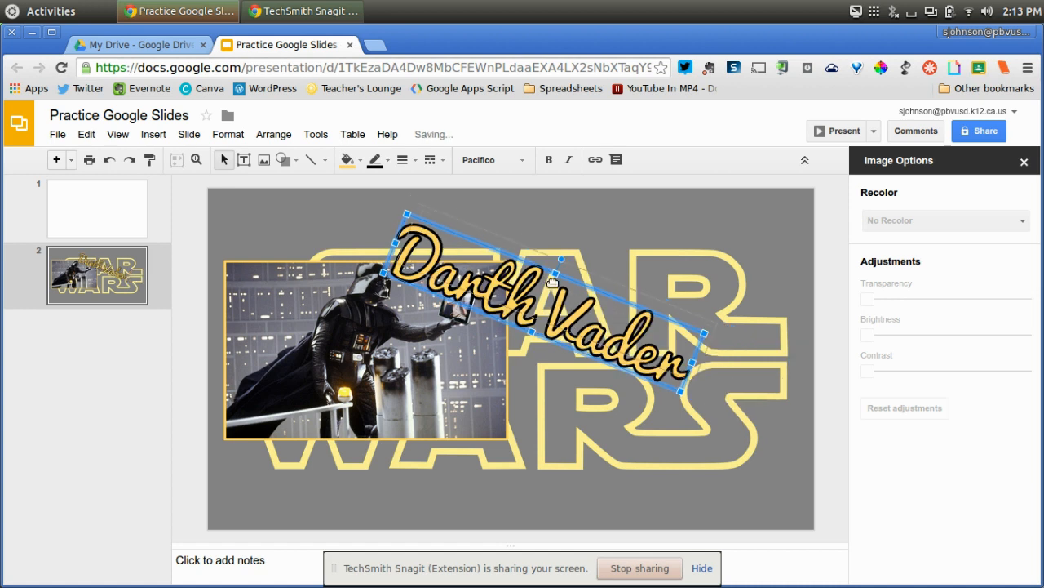
left_click_drag(571, 275, 601, 238)
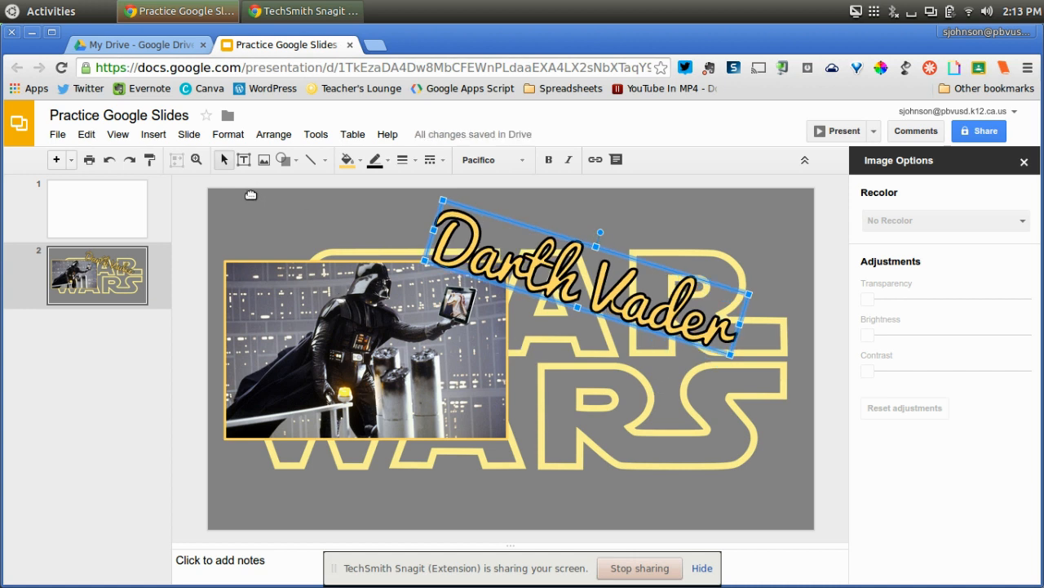
- Draw a text box beneath the word art, to the right of the picture, and lower its top edge slightly
left_click(244, 160)
left_click_drag(516, 341, 768, 510)
left_click_drag(768, 342, 770, 356)
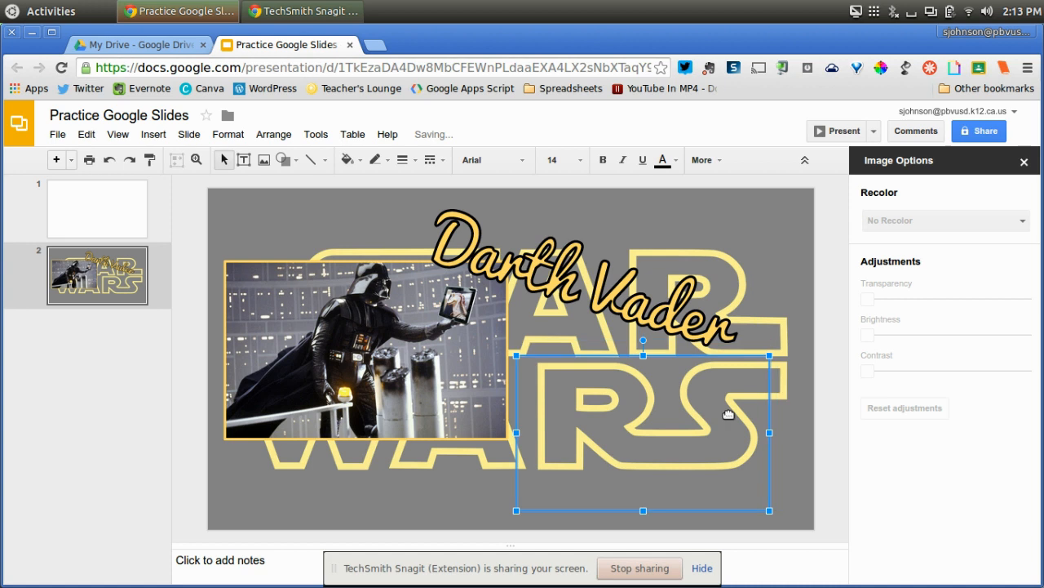
- Turn on a bulleted list in the new text box and enter "Quote" as its first bullet
left_click(723, 163)
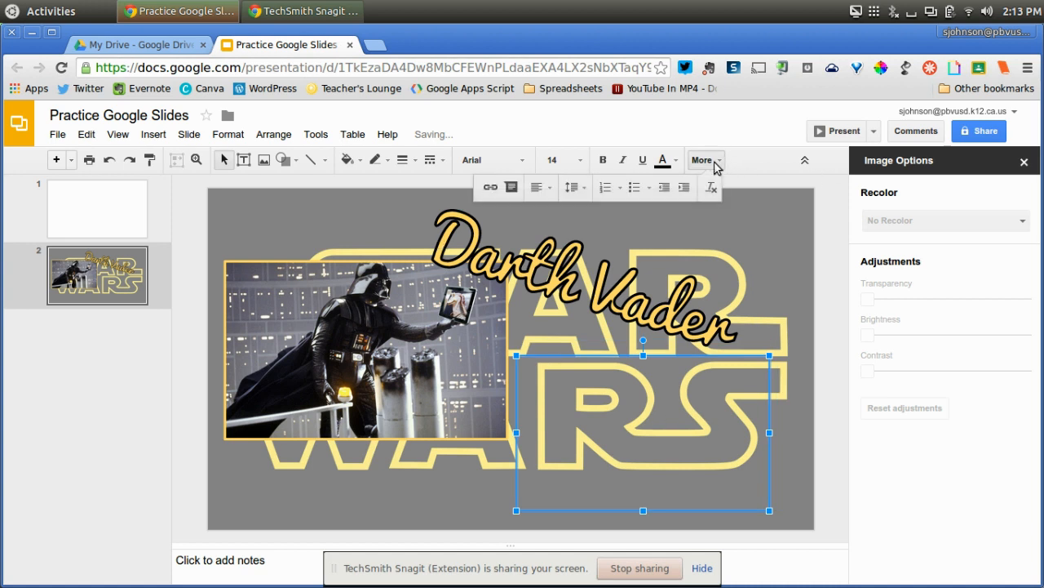
left_click(633, 189)
type("Quote")
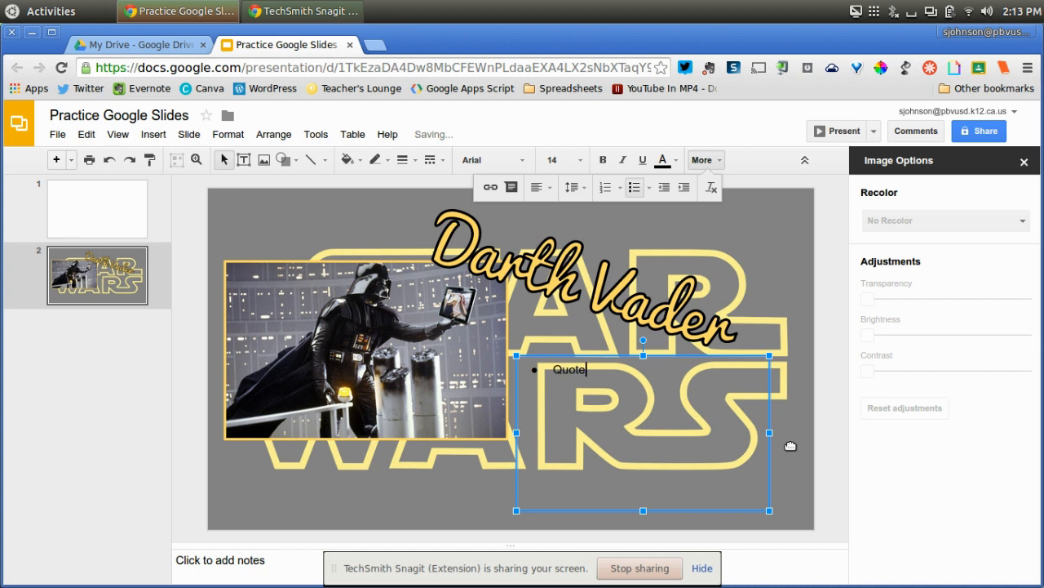
- Add two more bullets reading "Quote" to the list in the text box
key("Return")
type("Quote")
key("Return")
type("Quote")
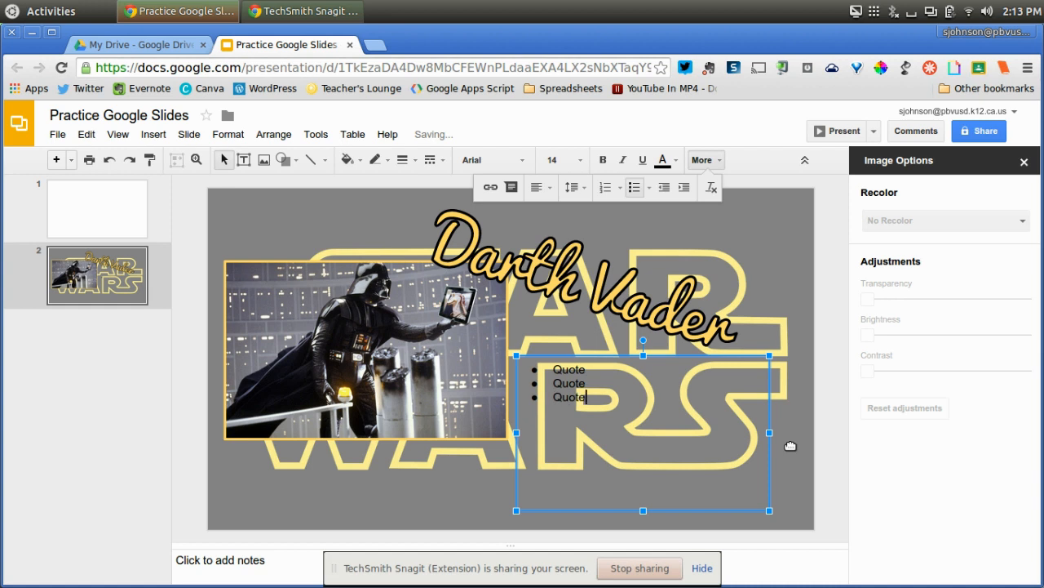
- Set the font size of all three "Quote" bullets to 36 and deselect the text box
left_click_drag(586, 398, 544, 375)
left_click(561, 160)
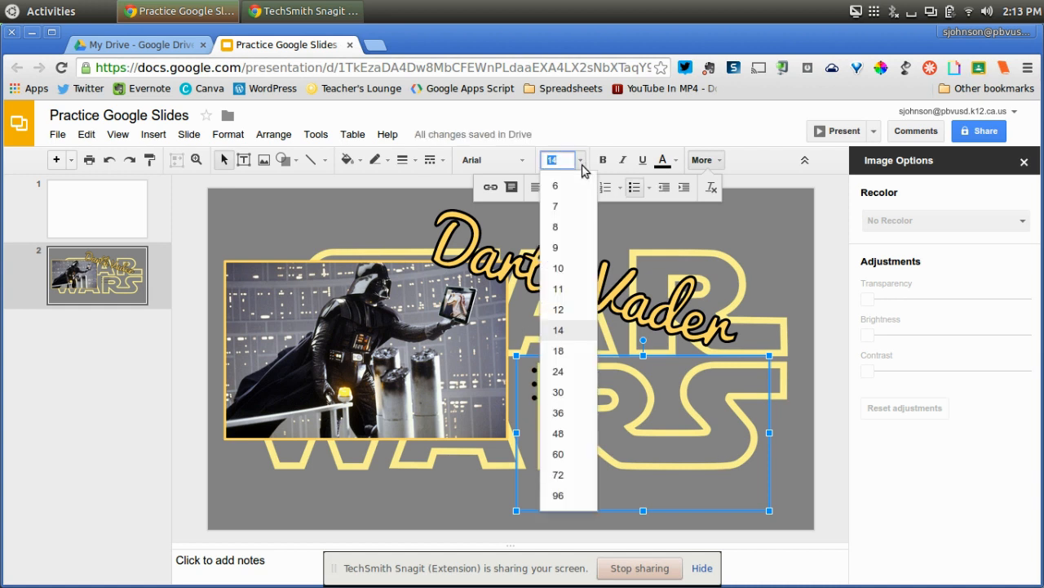
left_click(559, 350)
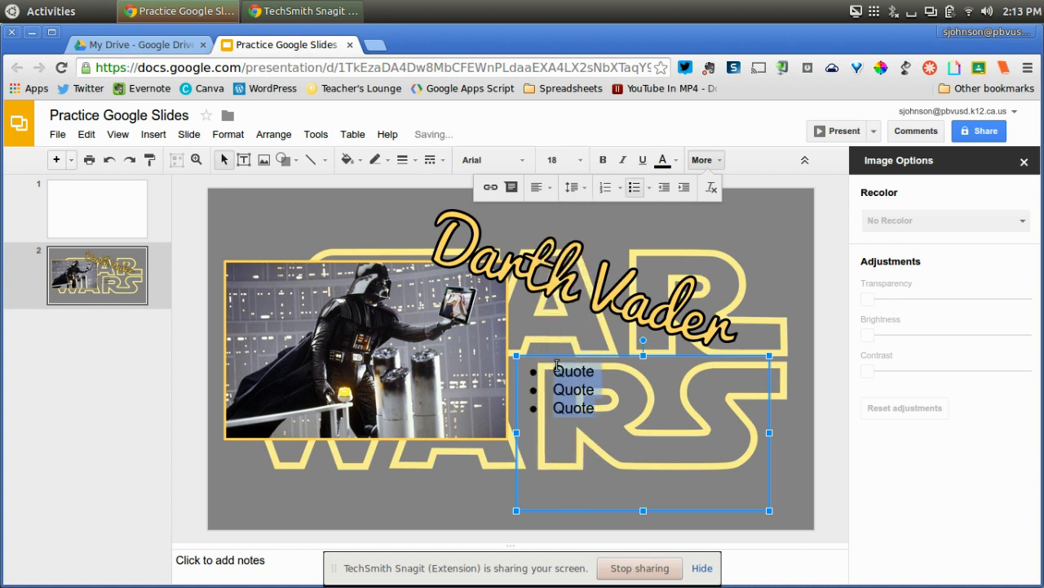
left_click(562, 160)
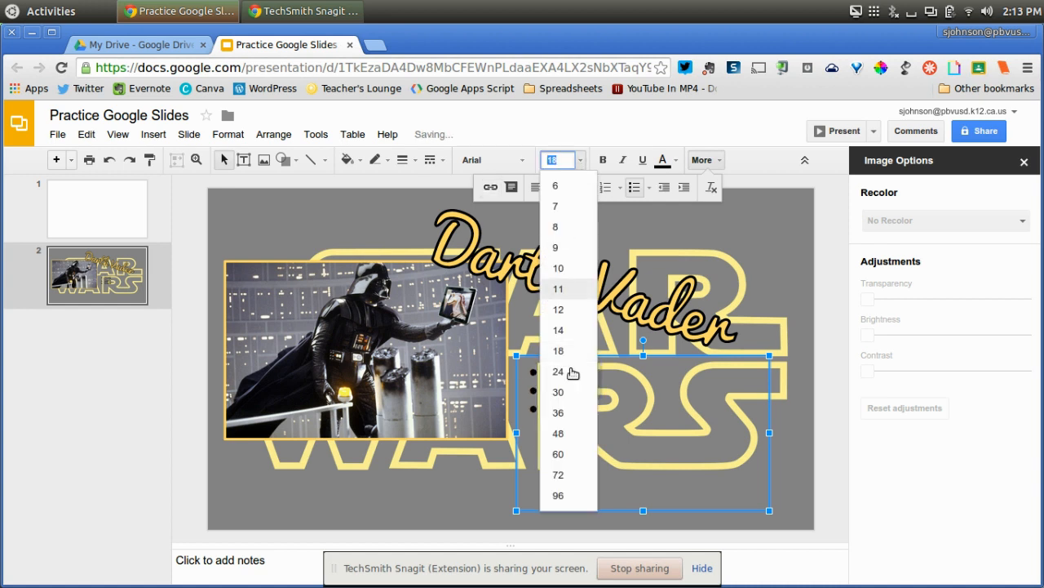
left_click(576, 432)
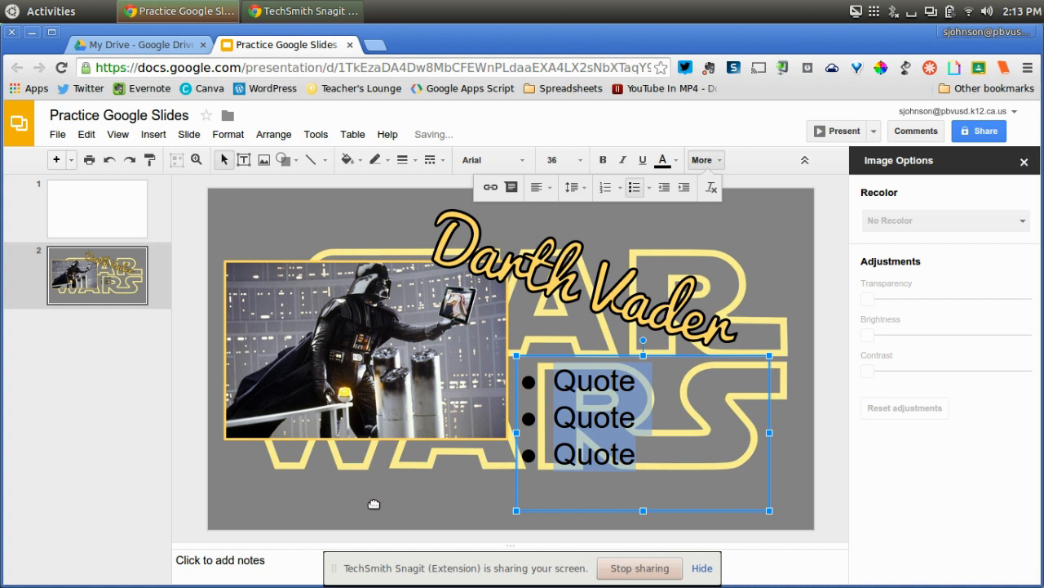
left_click(384, 516)
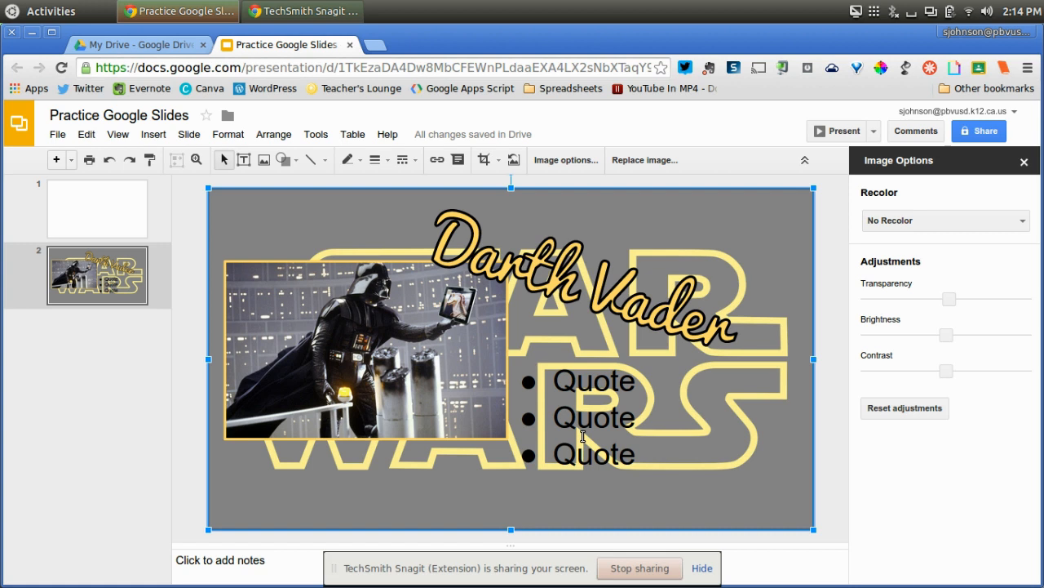
- Copy the finished Darth Vader slide and paste a duplicate directly after it
left_click(95, 276)
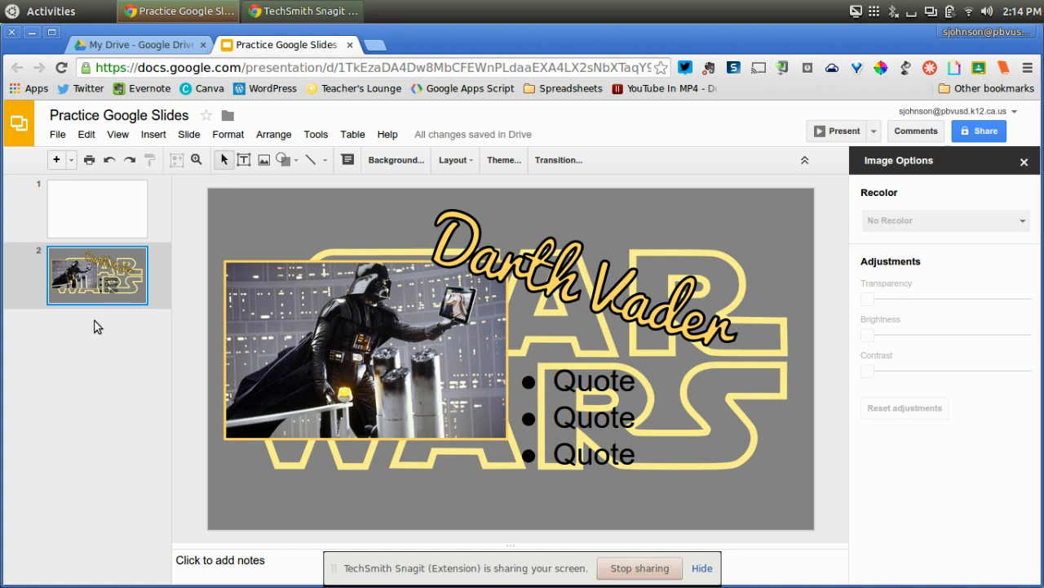
left_click_drag(95, 326, 95, 325)
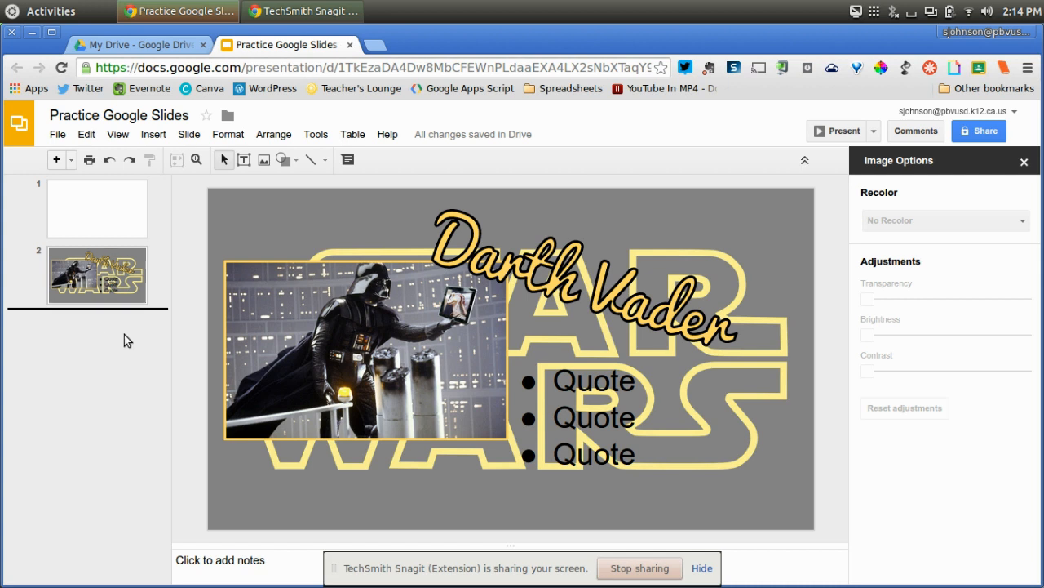
left_click_drag(124, 340, 127, 339)
left_click(112, 284)
left_click(109, 325)
left_click(104, 282)
left_click(114, 349)
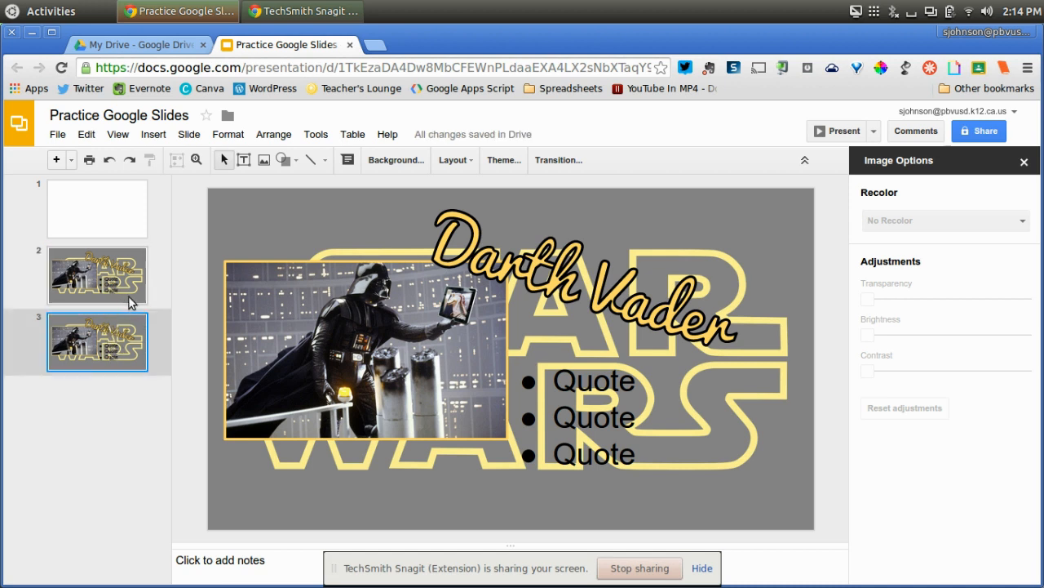
- Delete the blank first slide from the presentation
left_click(101, 215)
key("Delete")
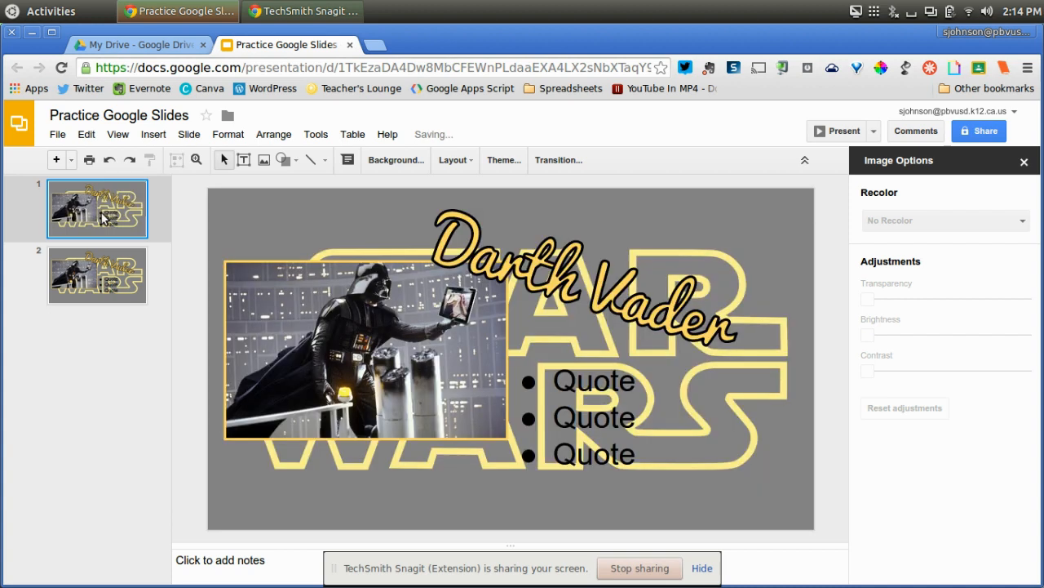
- Paste two more copies of the Darth Vader slide at the end of the presentation
left_click(85, 328)
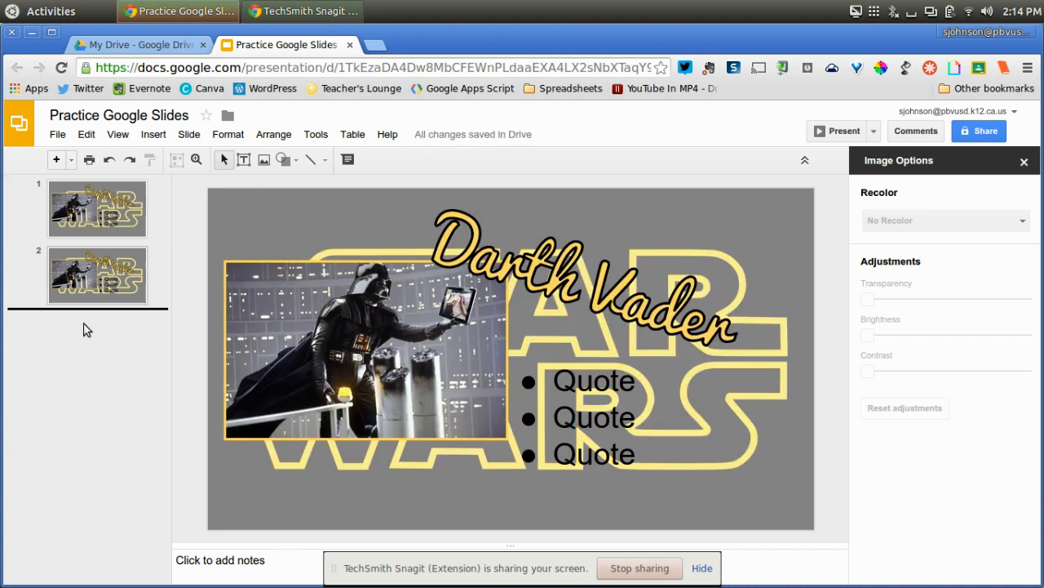
key("ctrl+v")
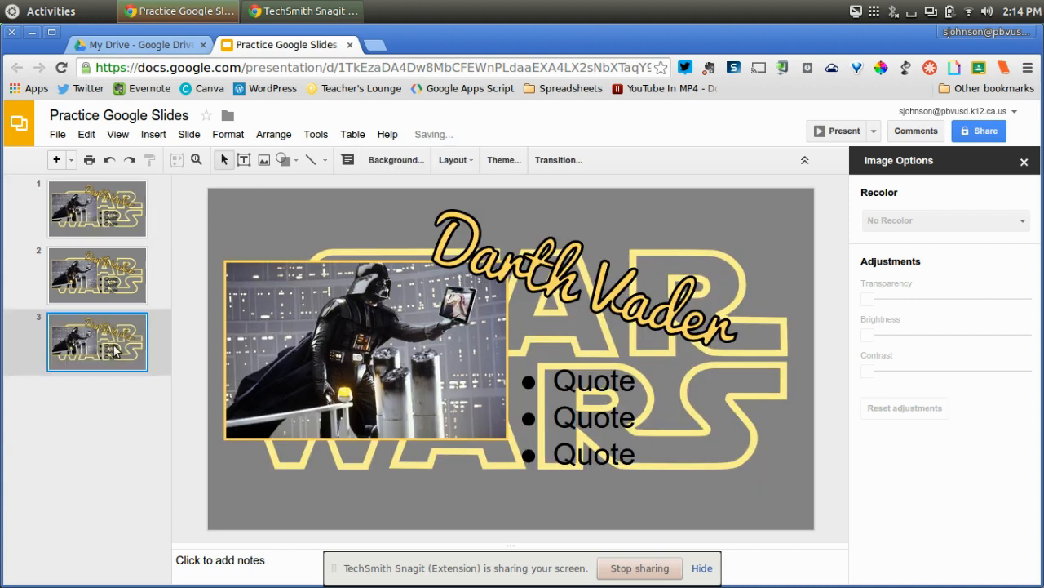
key("ctrl+v")
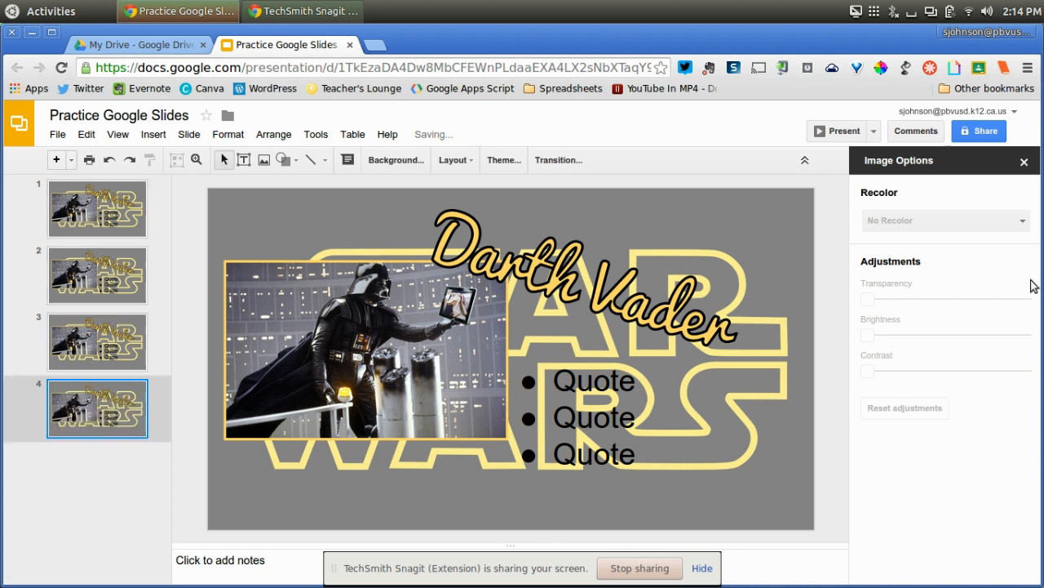
- Close the image options and select the bulleted text box on the last slide
left_click(1024, 163)
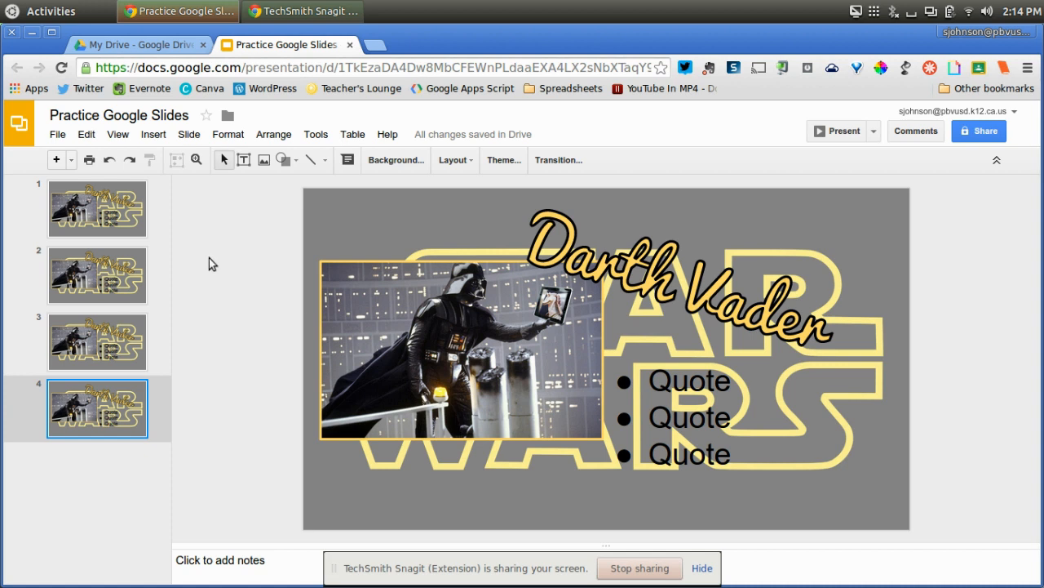
left_click(667, 406)
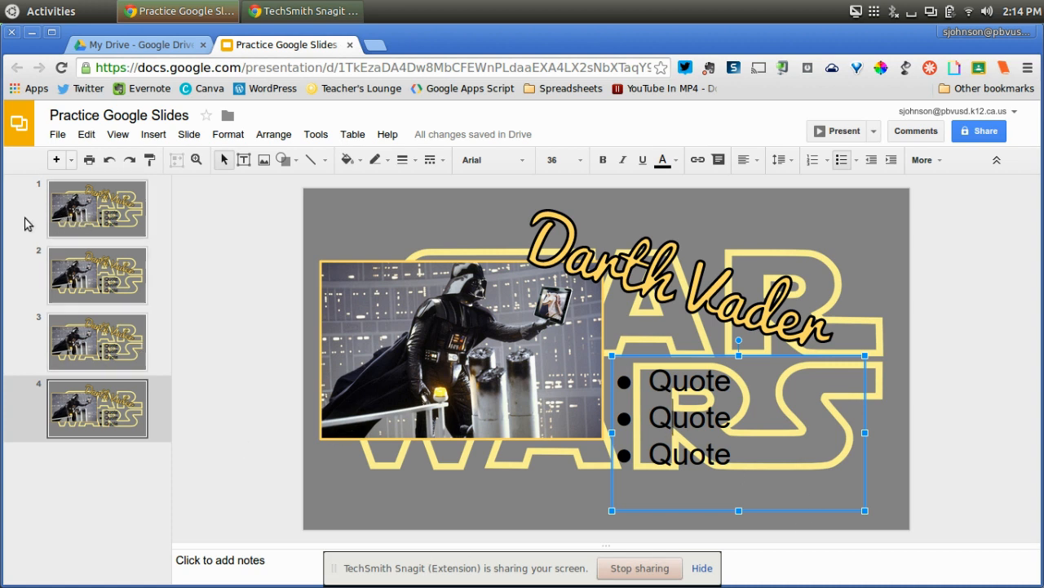
- Delete the three duplicate slides, keeping only the first Darth Vader slide
left_click(106, 400)
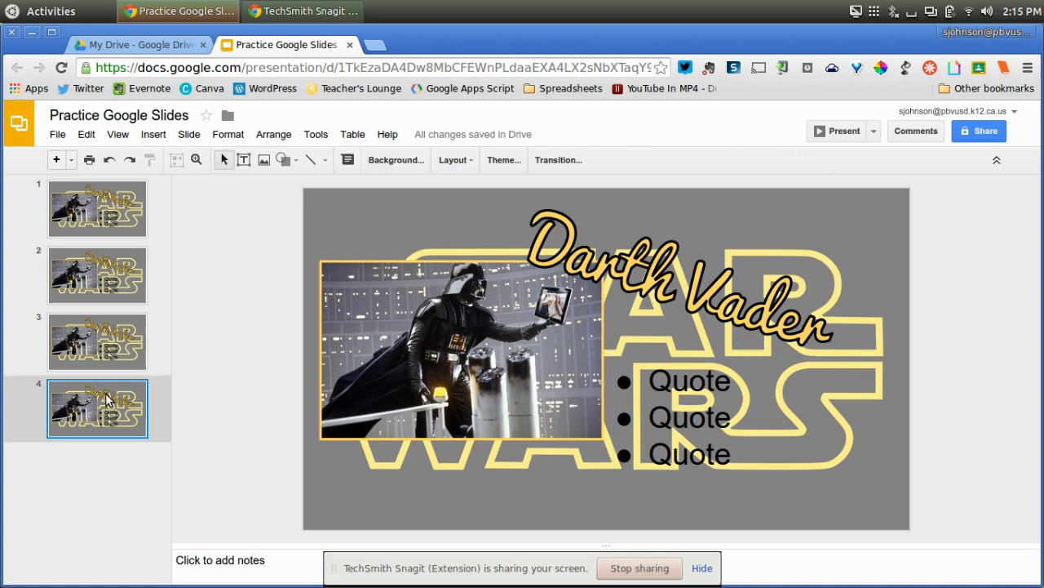
left_click(118, 349)
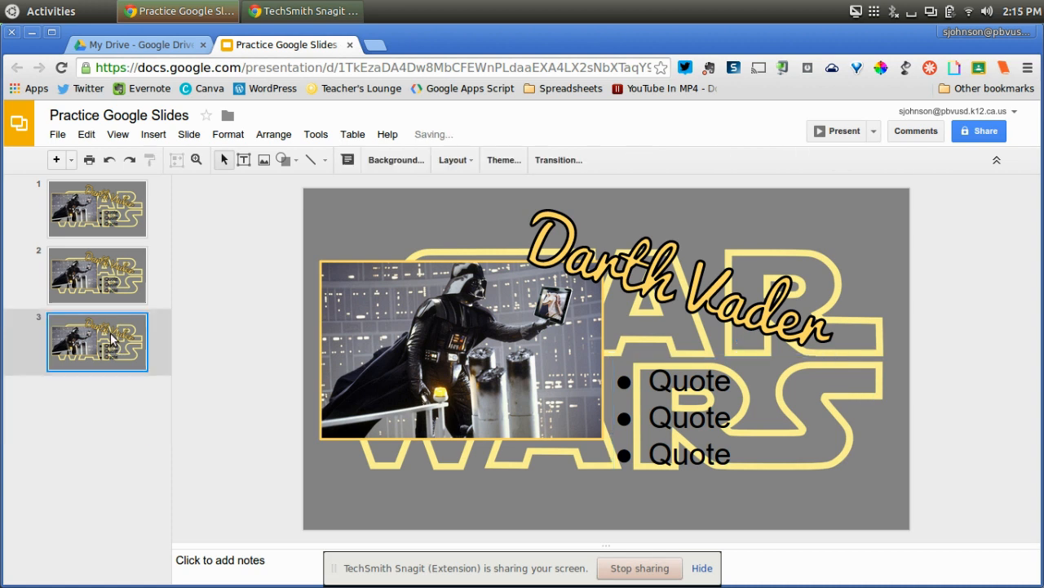
key("Delete")
key("Delete")
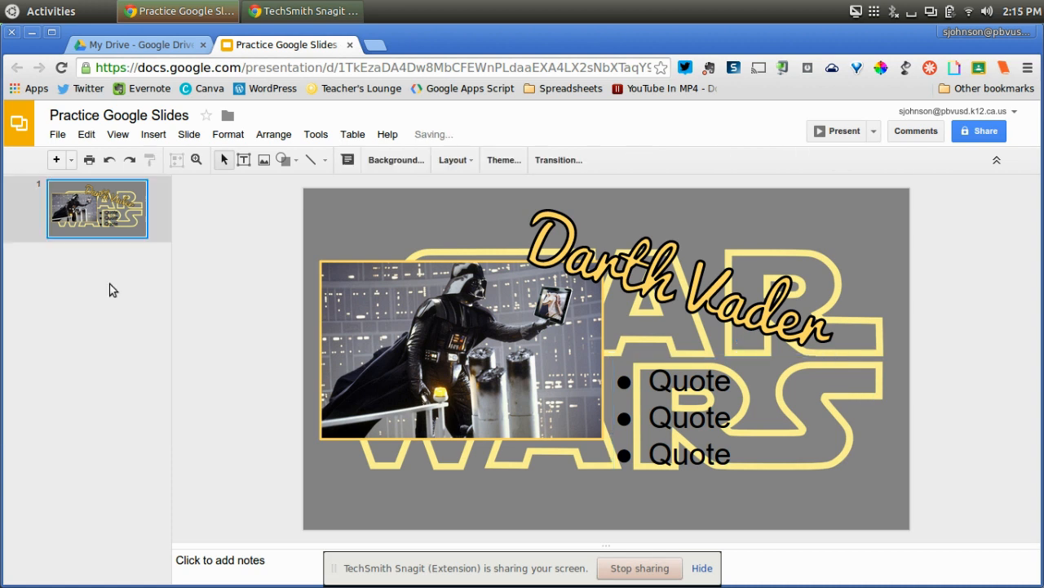